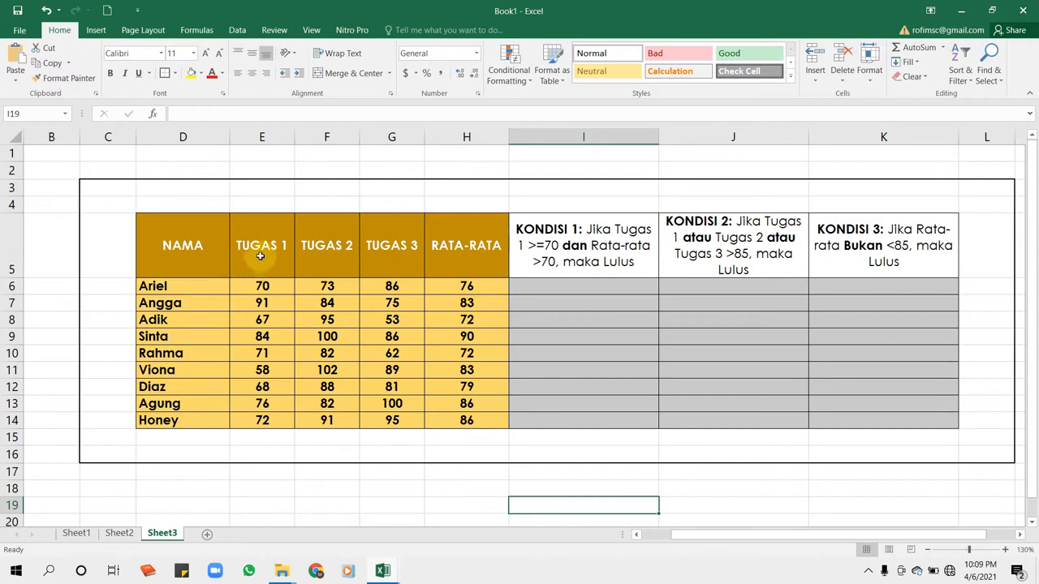
# - Examine the TUGAS 1, TUGAS 2, TUGAS 3 and RATA-RATA columns, the first student's scores and the KONDISI 1 column
pyautogui.click(264, 250)
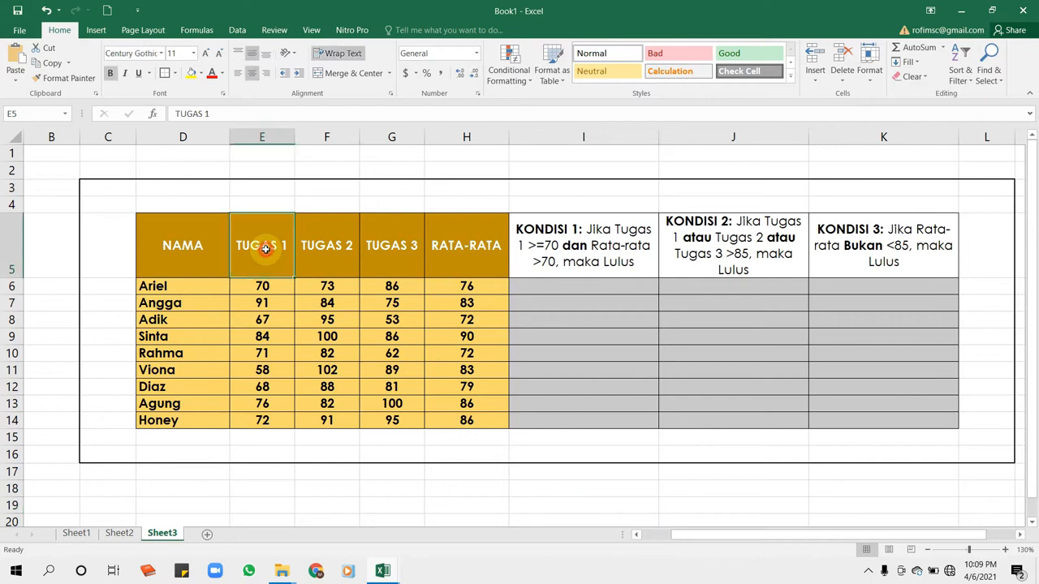
pyautogui.click(329, 248)
pyautogui.click(405, 248)
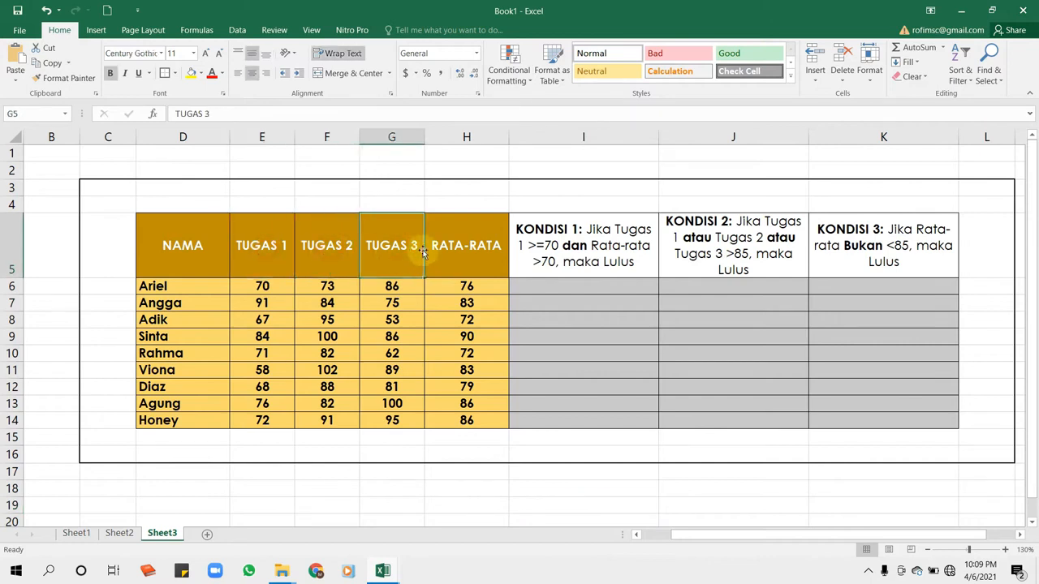
pyautogui.click(473, 248)
pyautogui.moveTo(274, 284); pyautogui.dragTo(376, 286)
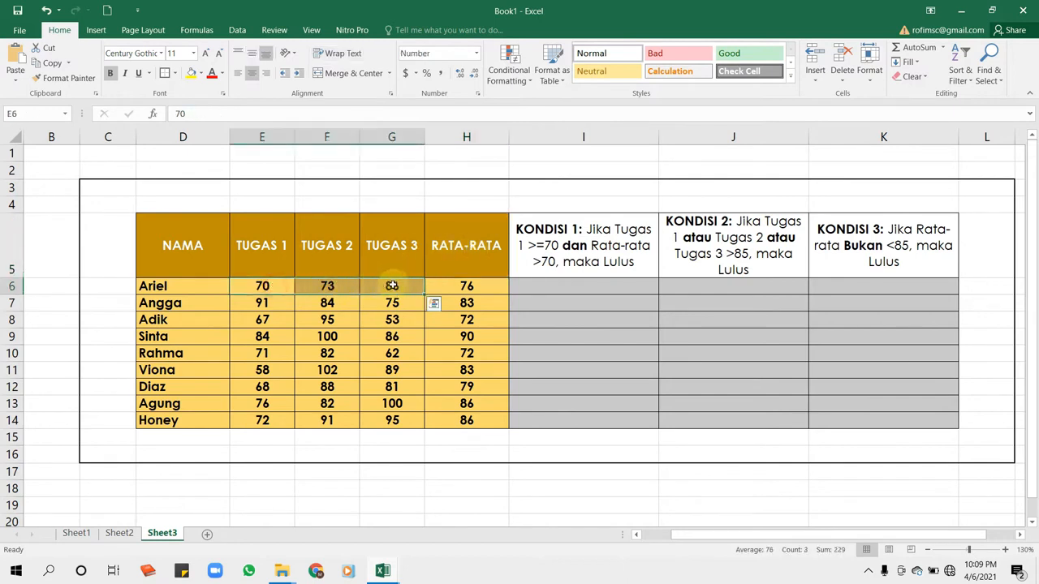
pyautogui.click(179, 286)
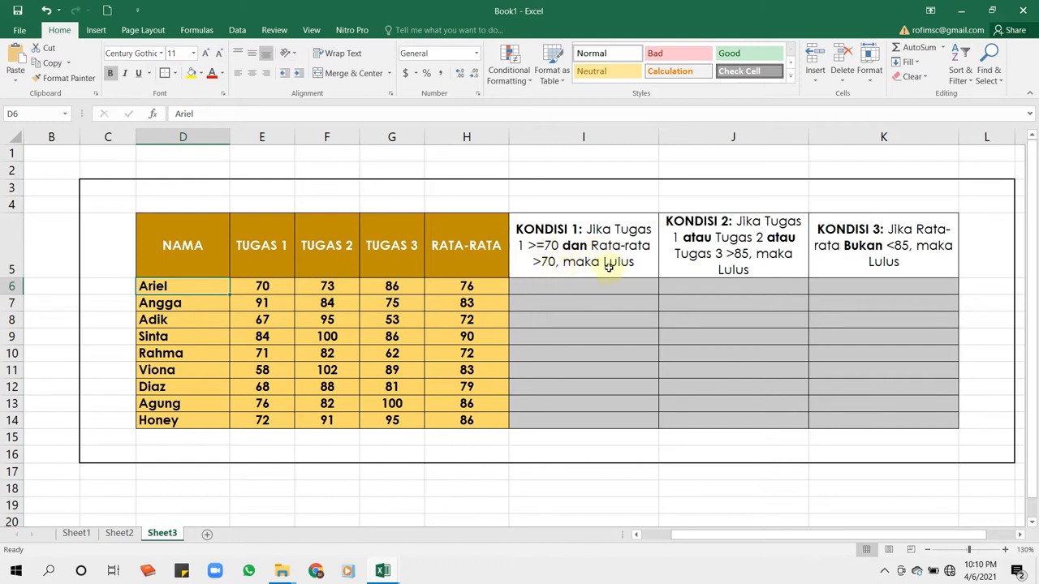
pyautogui.moveTo(593, 235); pyautogui.dragTo(593, 348)
# - Enter the labels KAMPUS A in cell I3 and KAMPUS B in cell J3 above the first two condition columns
pyautogui.click(584, 189)
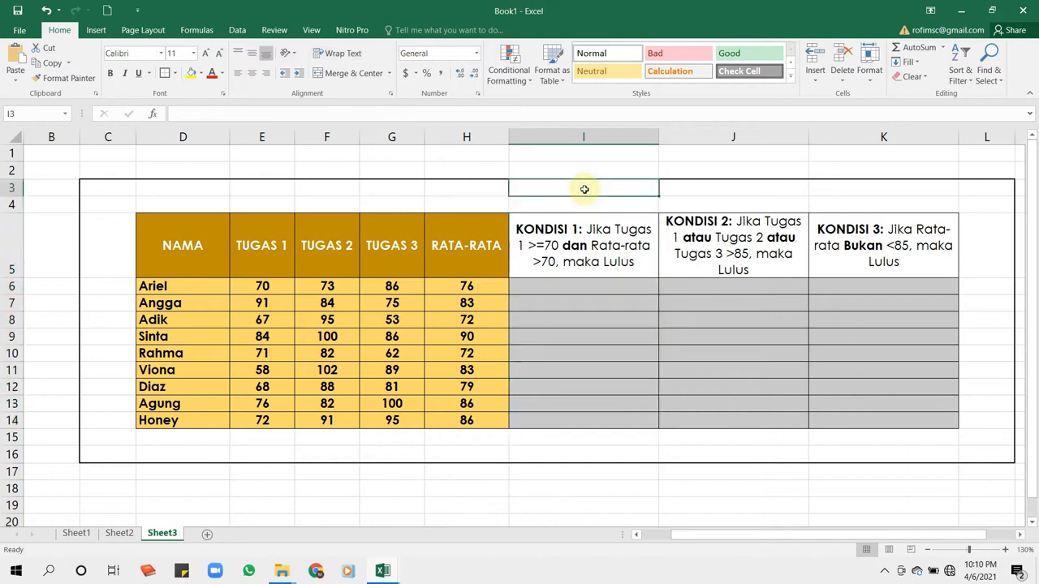
pyautogui.write('KA')
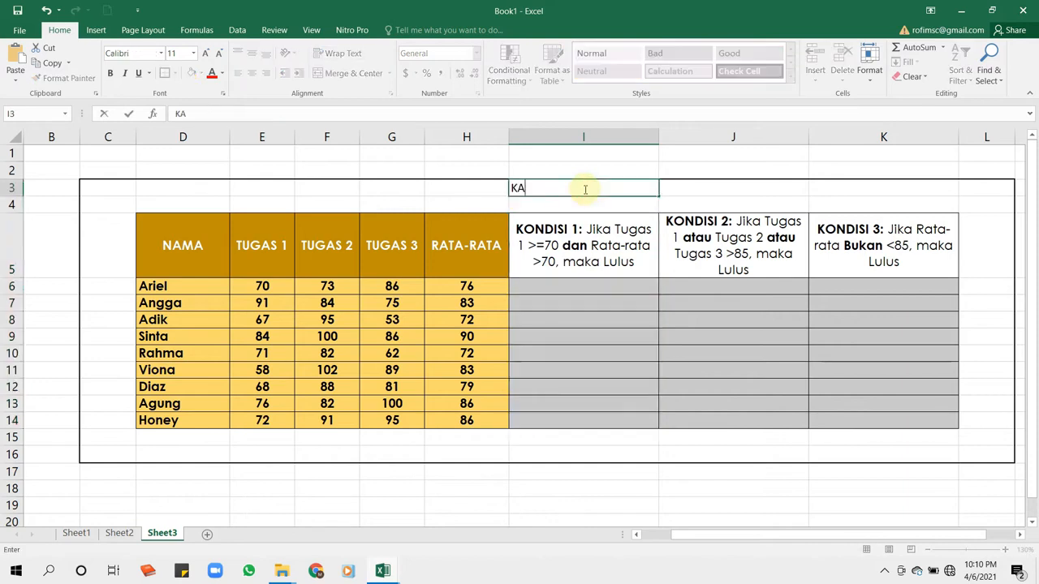
pyautogui.write('MPUS A')
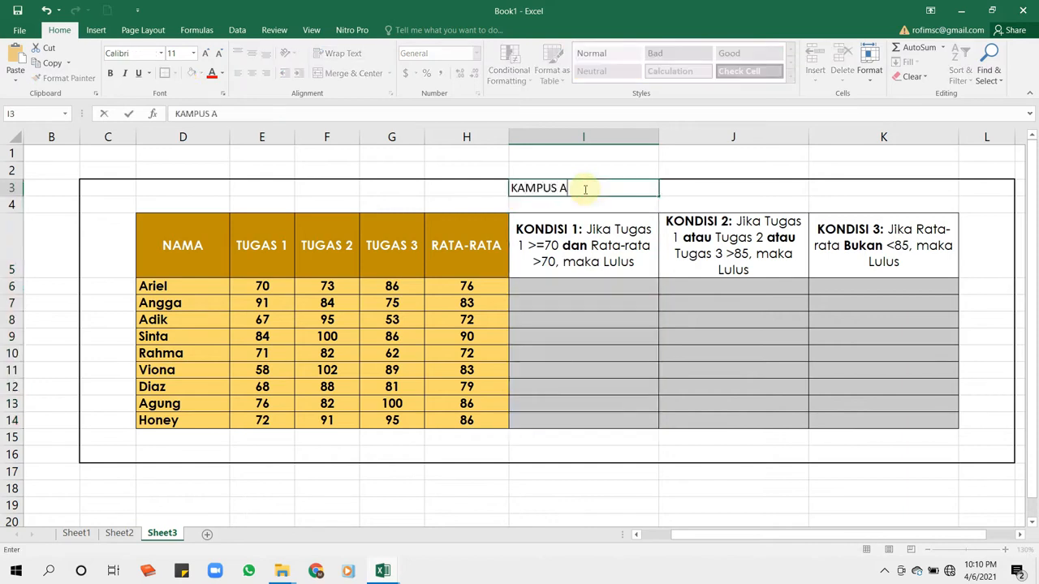
pyautogui.press('Tab')
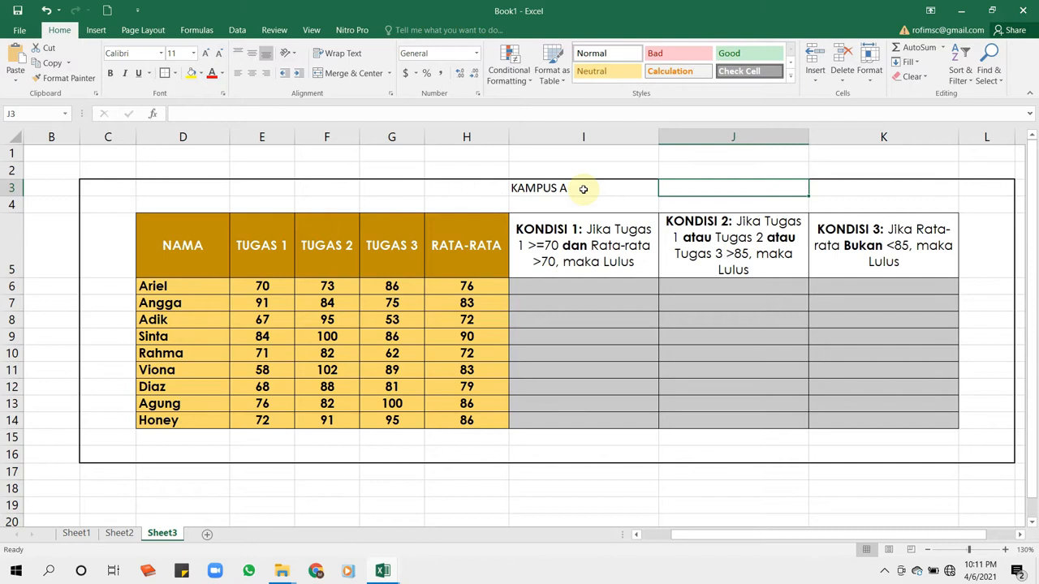
pyautogui.press('F2')
pyautogui.write('KAMPUS B')
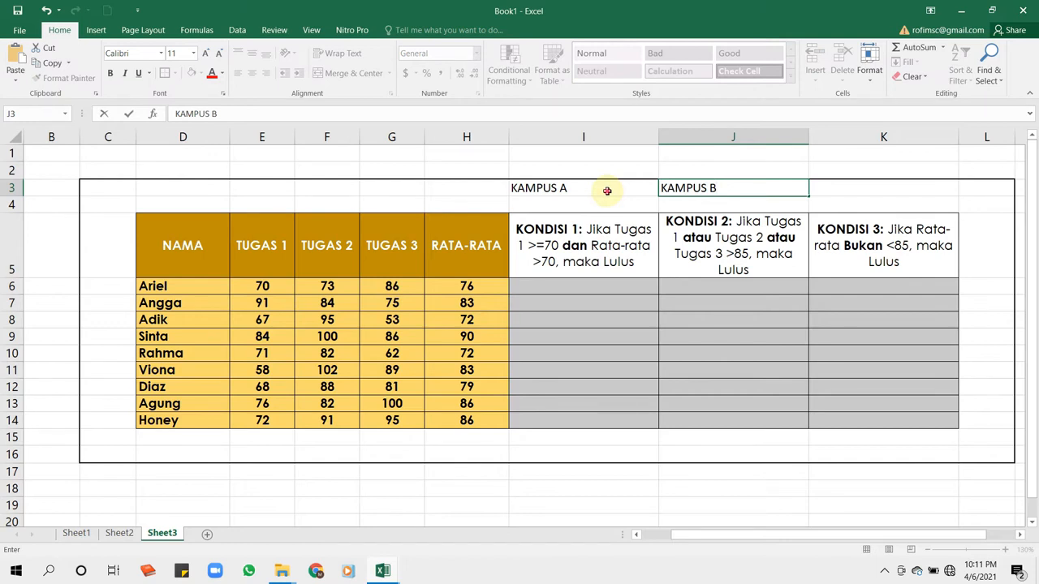
# - Center the contents of cells I3:K3 horizontally and make them bold
pyautogui.moveTo(607, 191); pyautogui.dragTo(818, 194)
pyautogui.click(251, 73)
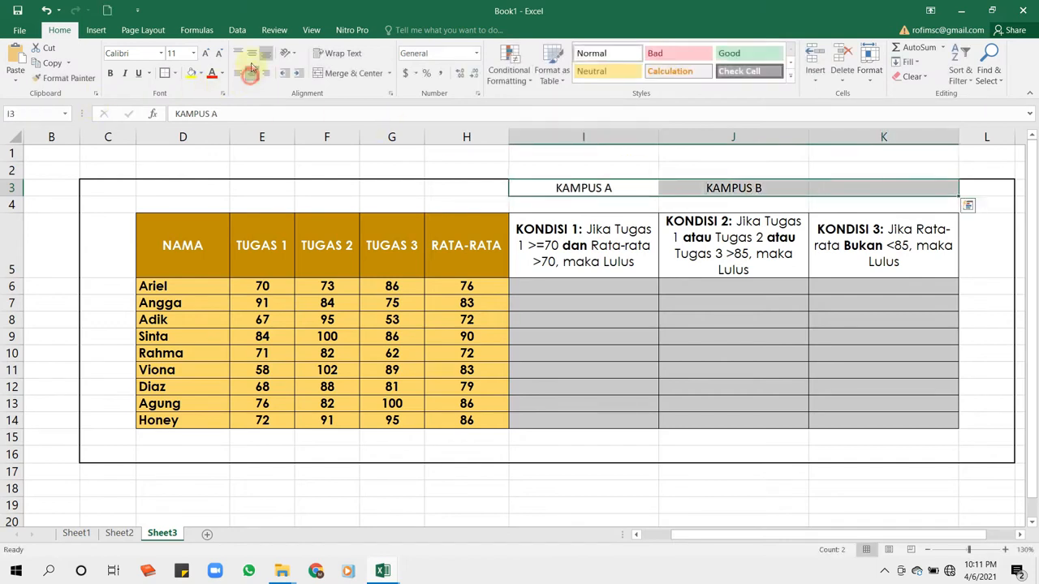
pyautogui.click(110, 73)
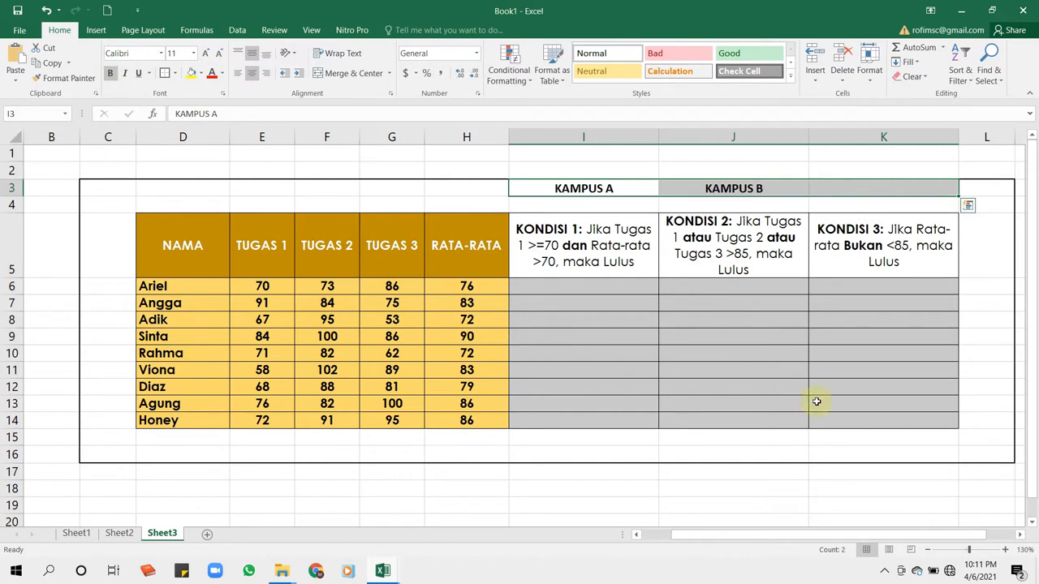
# - Examine the KAMPUS A and KAMPUS B columns, comparing the KONDISI 2 rule with the three TUGAS columns
pyautogui.click(703, 281)
pyautogui.click(592, 134)
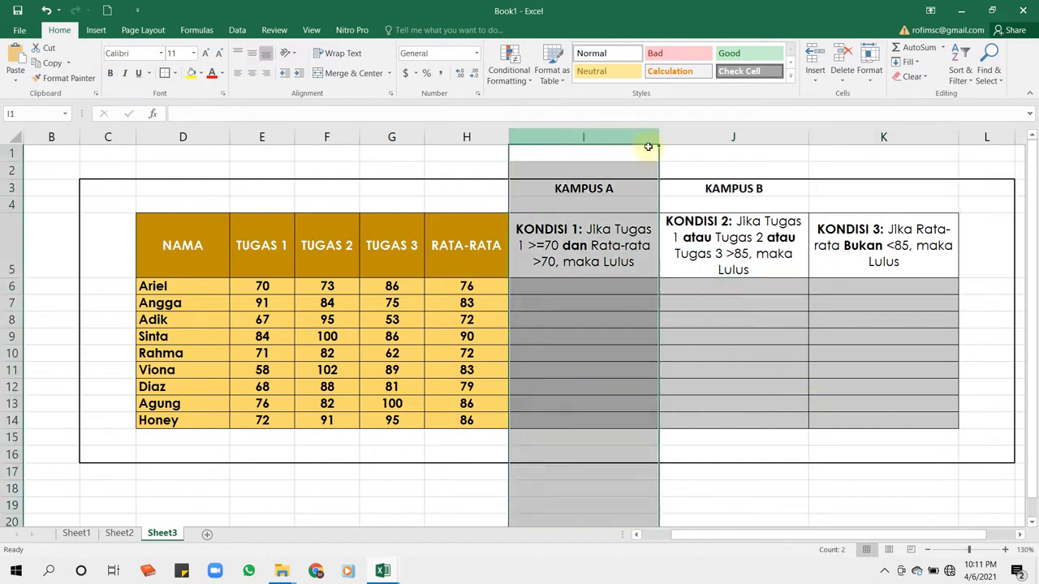
pyautogui.click(713, 134)
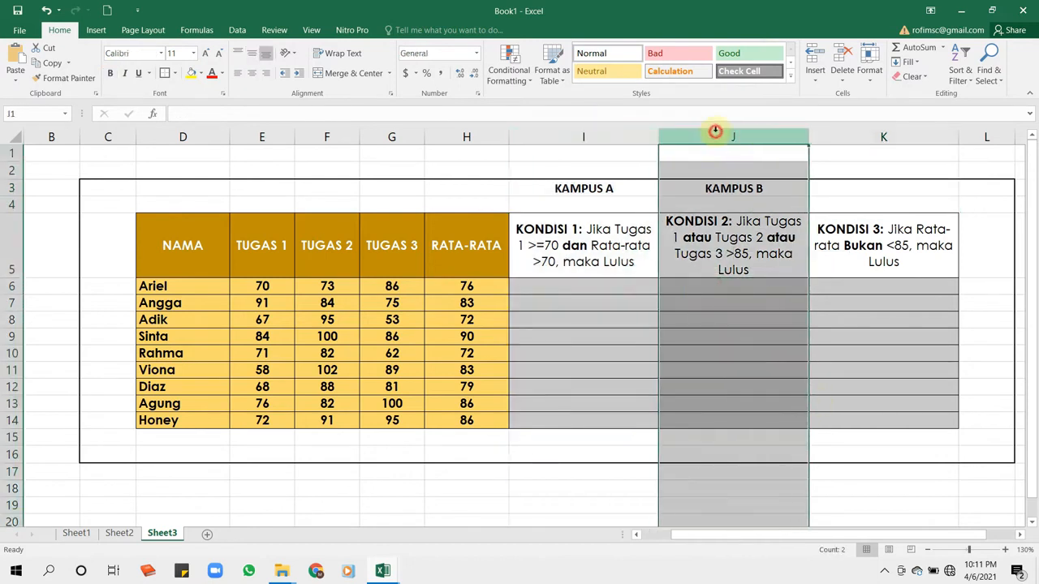
pyautogui.click(725, 271)
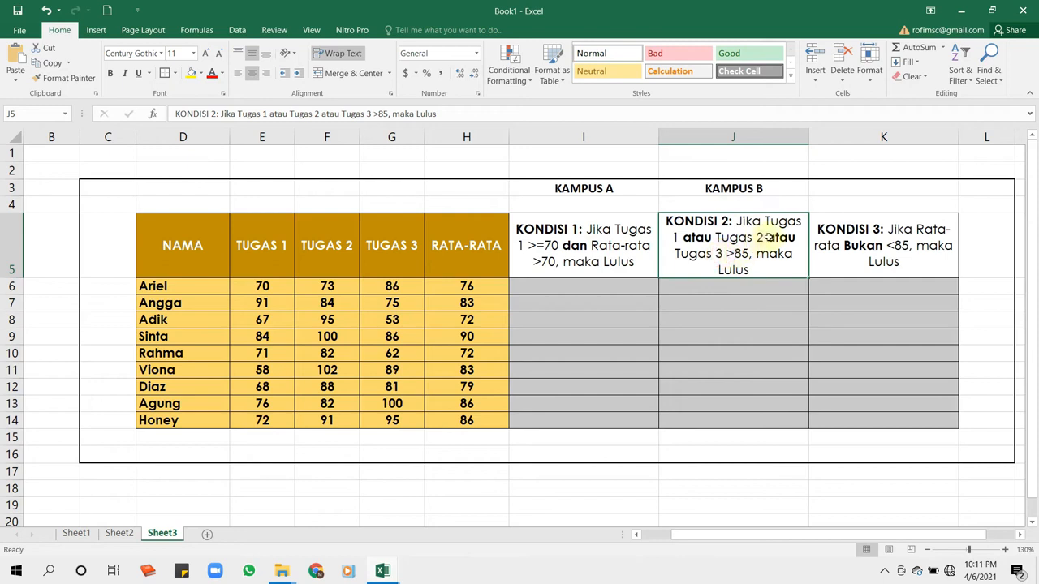
pyautogui.click(258, 252)
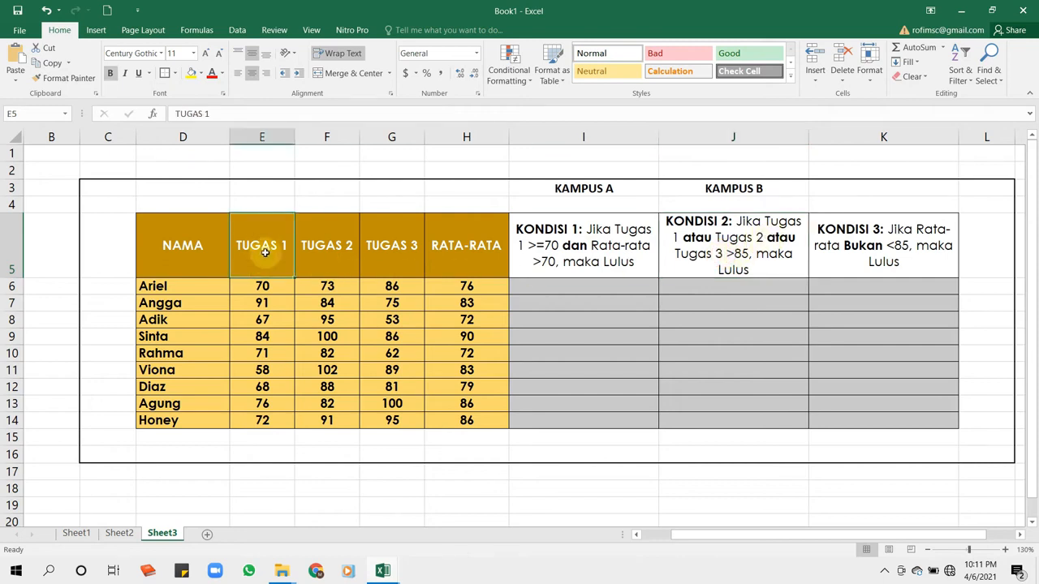
pyautogui.click(326, 248)
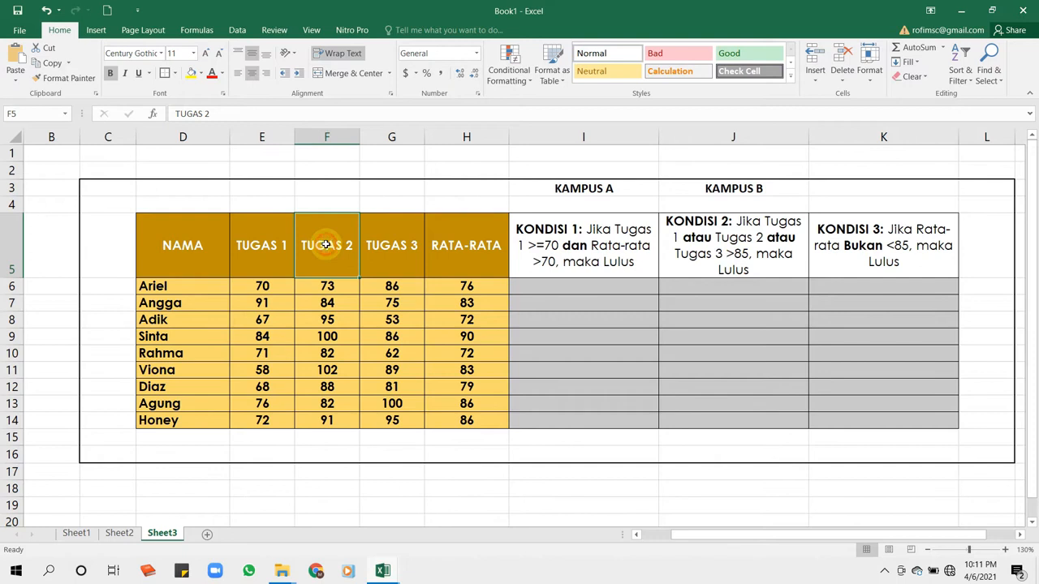
pyautogui.click(382, 250)
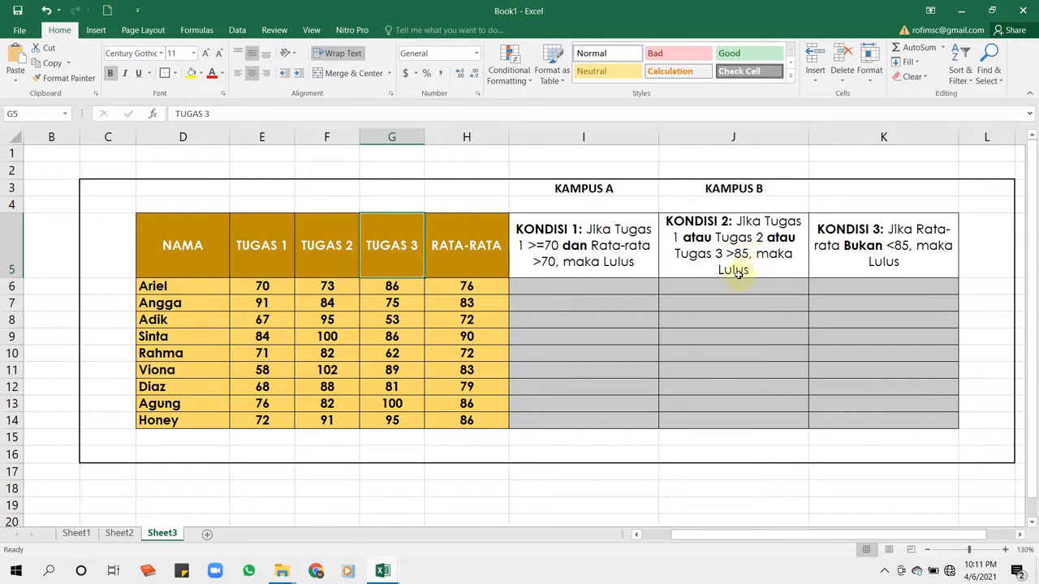
pyautogui.click(729, 138)
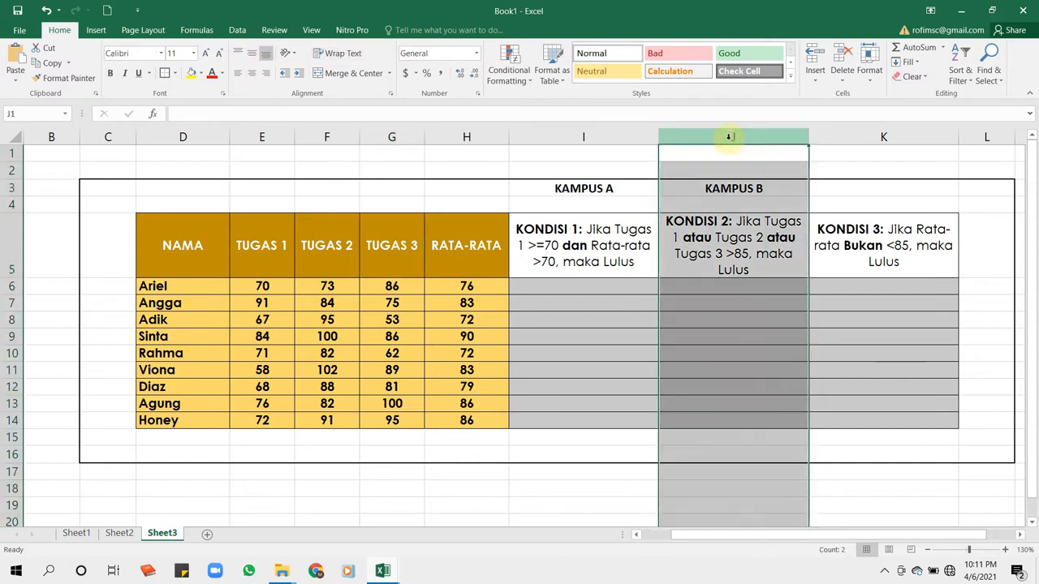
# - Enter the label KAMPUS C in cell K3 above the KONDISI 3 column
pyautogui.doubleClick(828, 180)
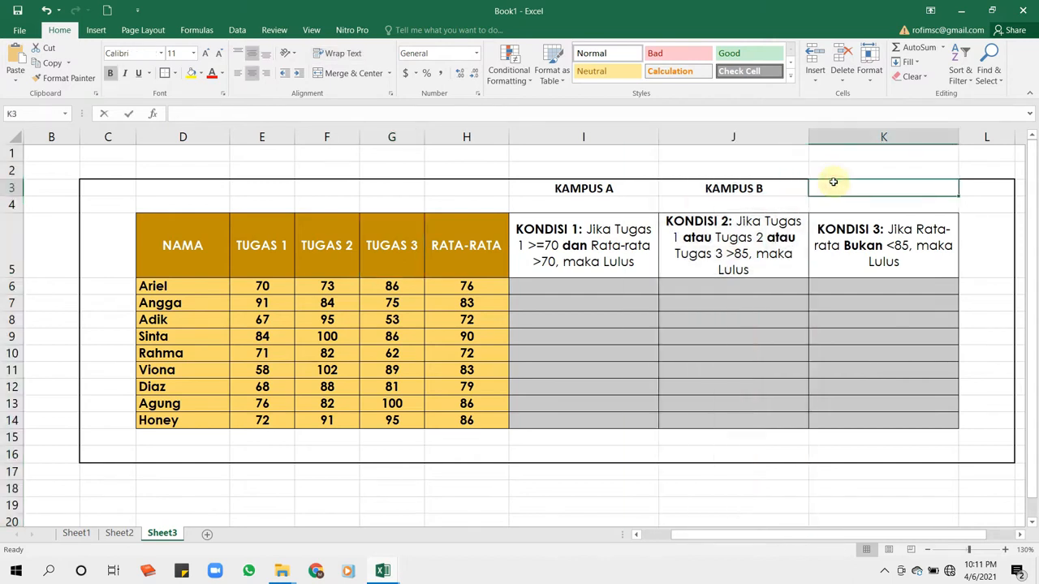
pyautogui.write('KAMPUS C')
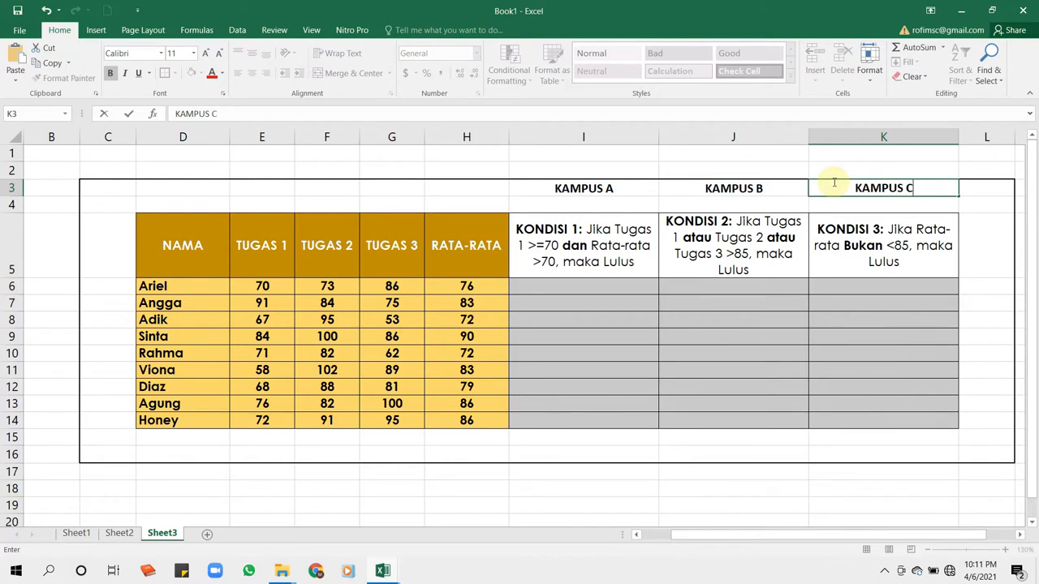
pyautogui.click(869, 338)
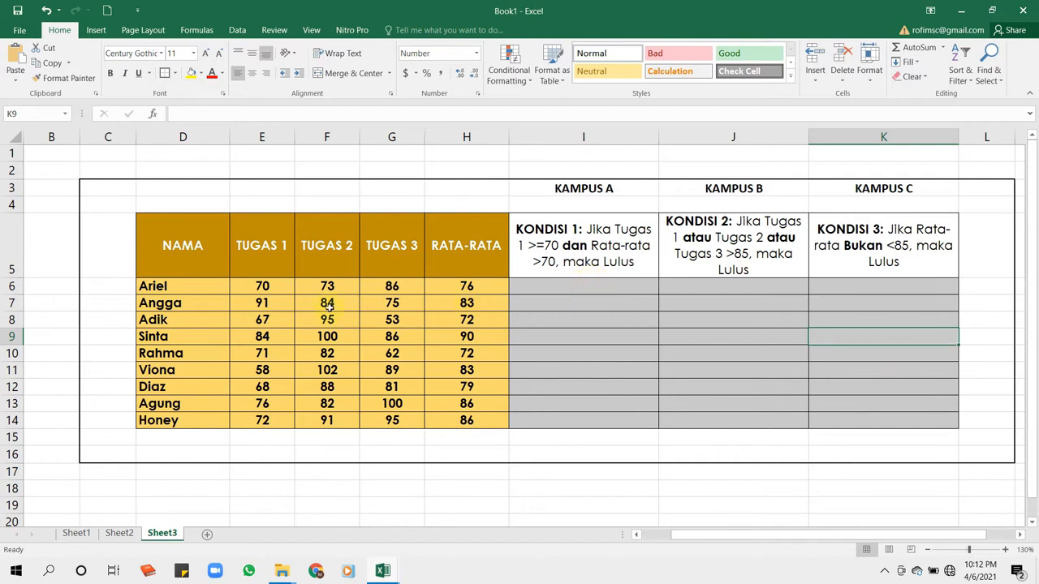
# - Compare the condition columns of the three campuses, focusing on the KAMPUS A column and its first empty result cell
pyautogui.click(610, 243)
pyautogui.click(740, 253)
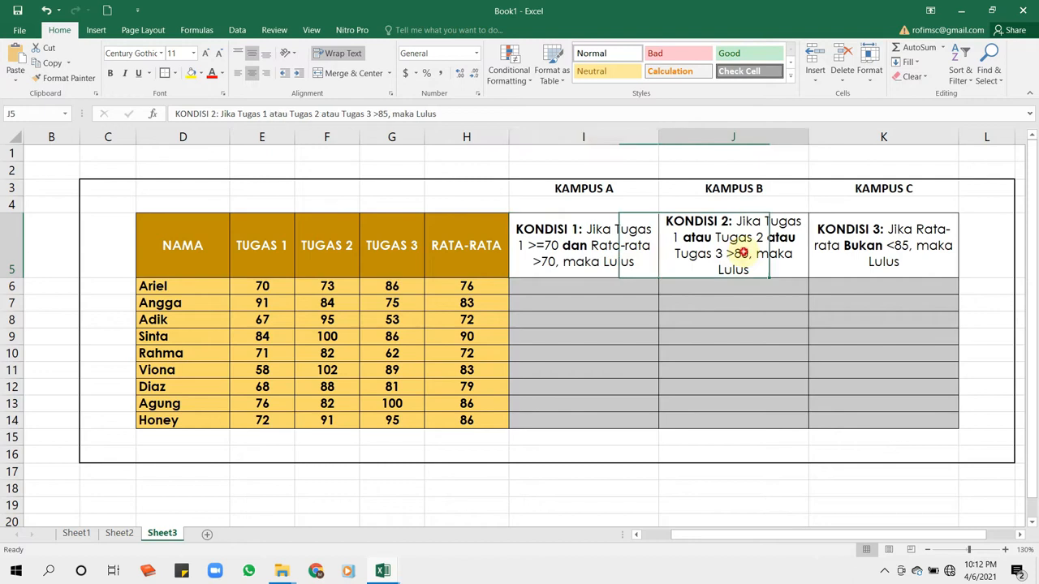
pyautogui.click(598, 191)
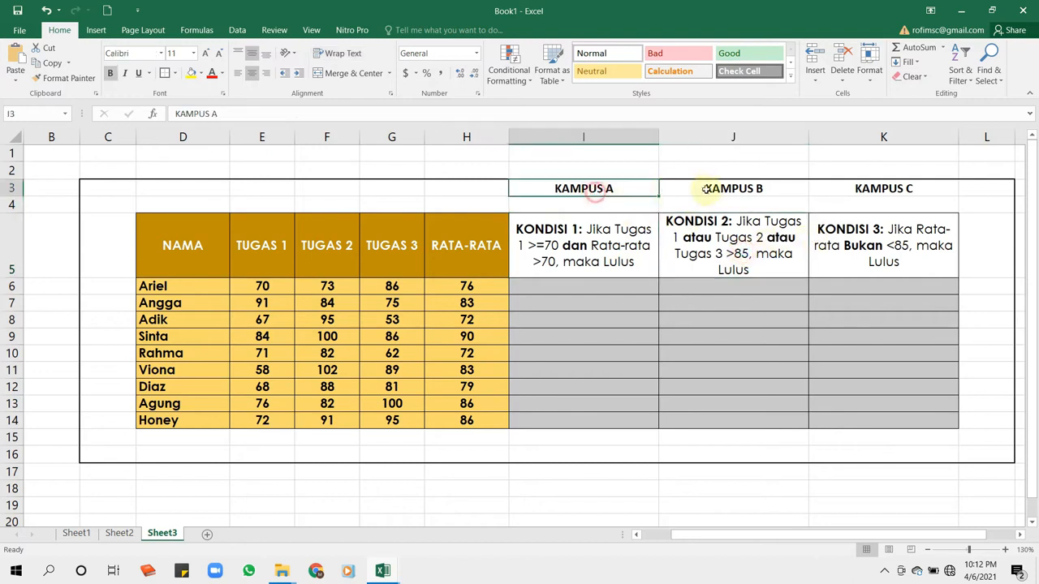
pyautogui.click(716, 143)
pyautogui.click(592, 143)
pyautogui.click(885, 137)
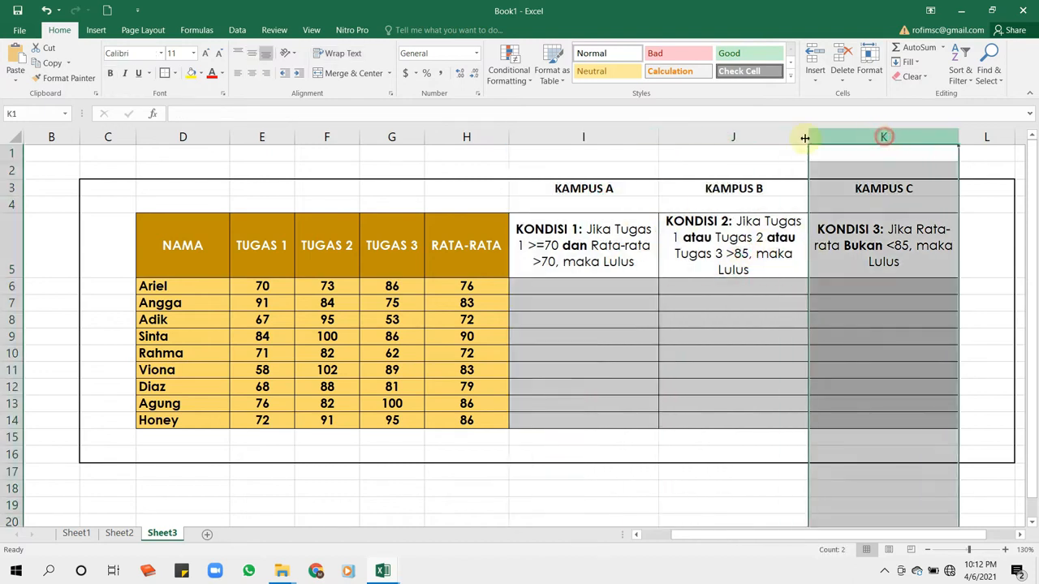
pyautogui.click(624, 134)
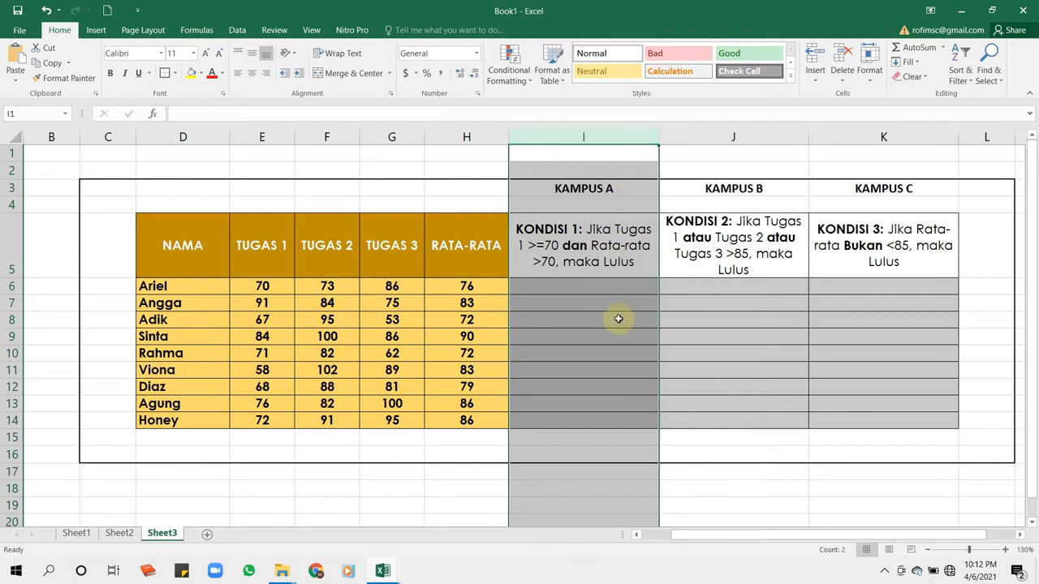
pyautogui.click(590, 284)
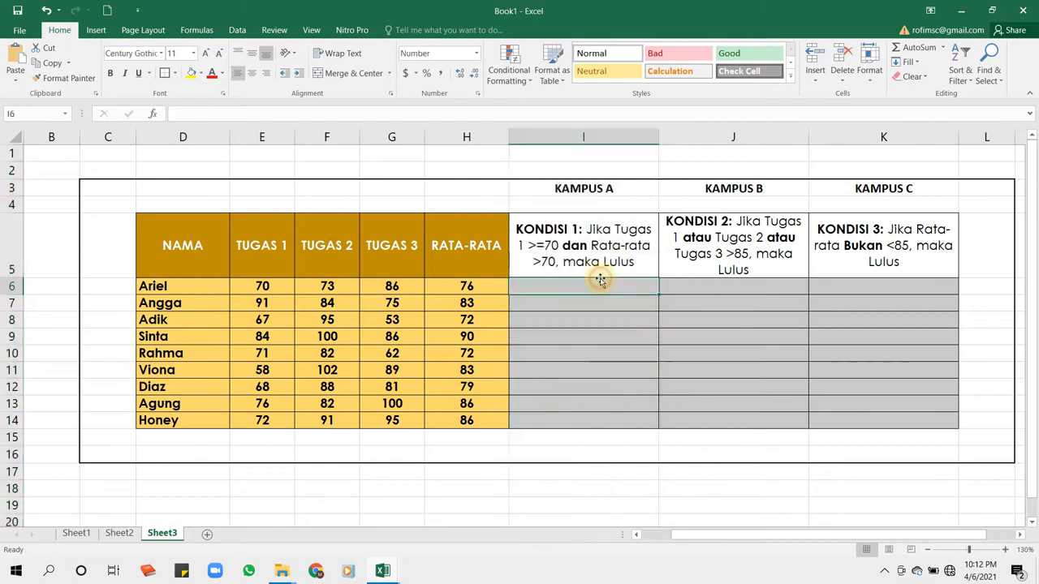
pyautogui.click(591, 132)
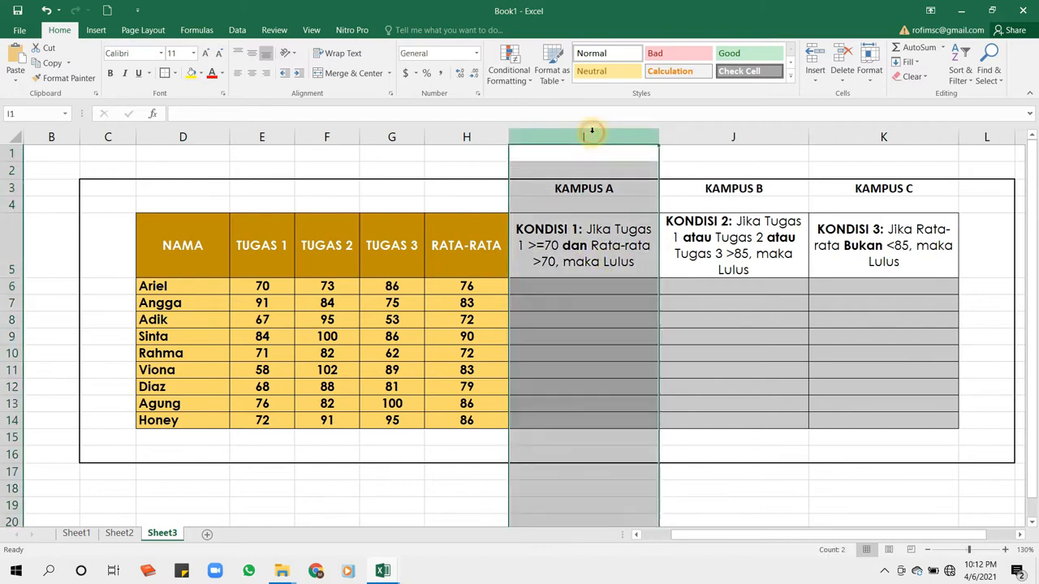
pyautogui.click(560, 288)
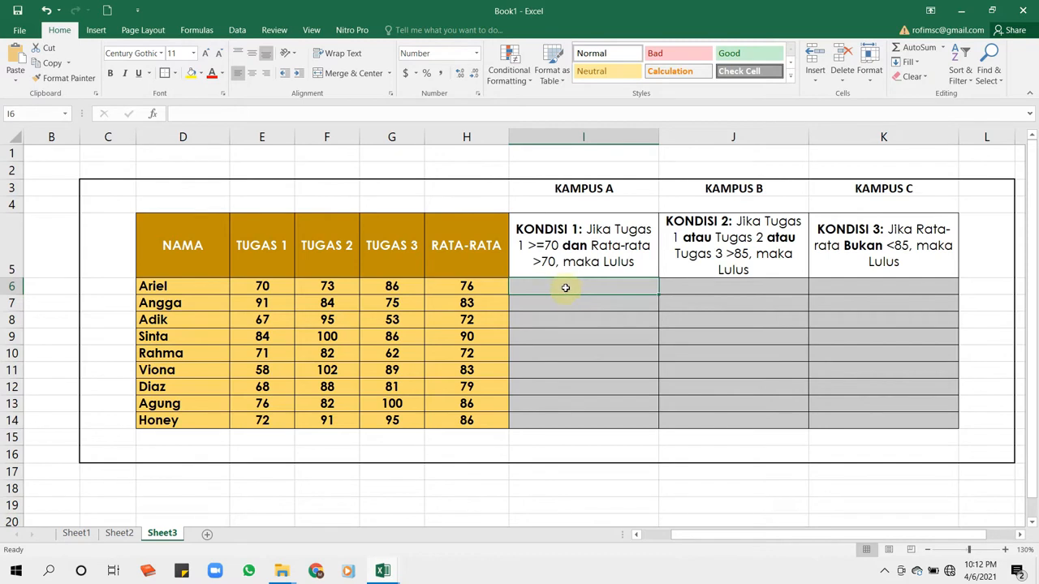
# - Enter the function label IFAND in cell I4 above the KONDISI 1 rule
pyautogui.click(582, 246)
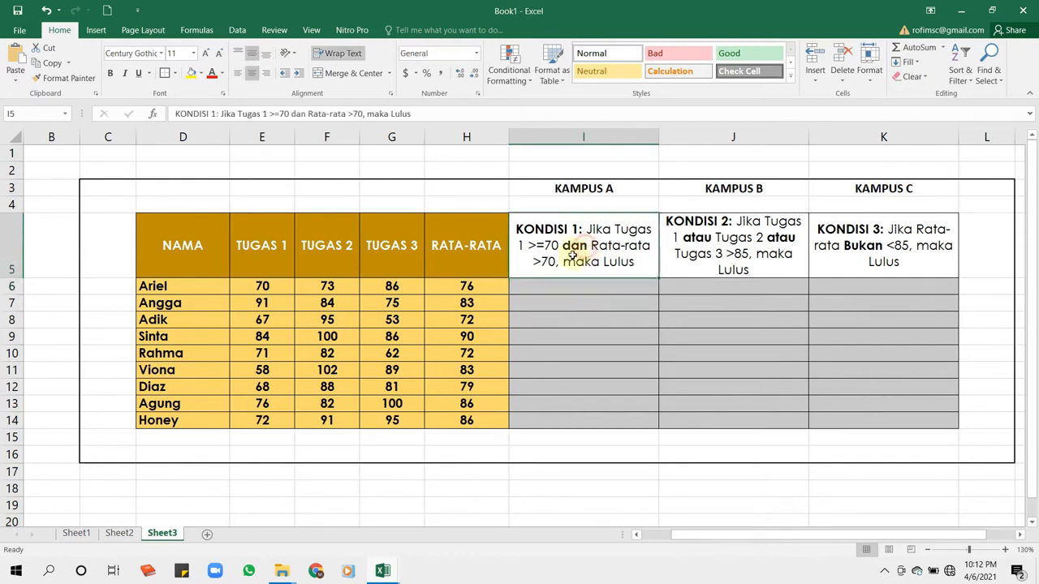
pyautogui.click(582, 209)
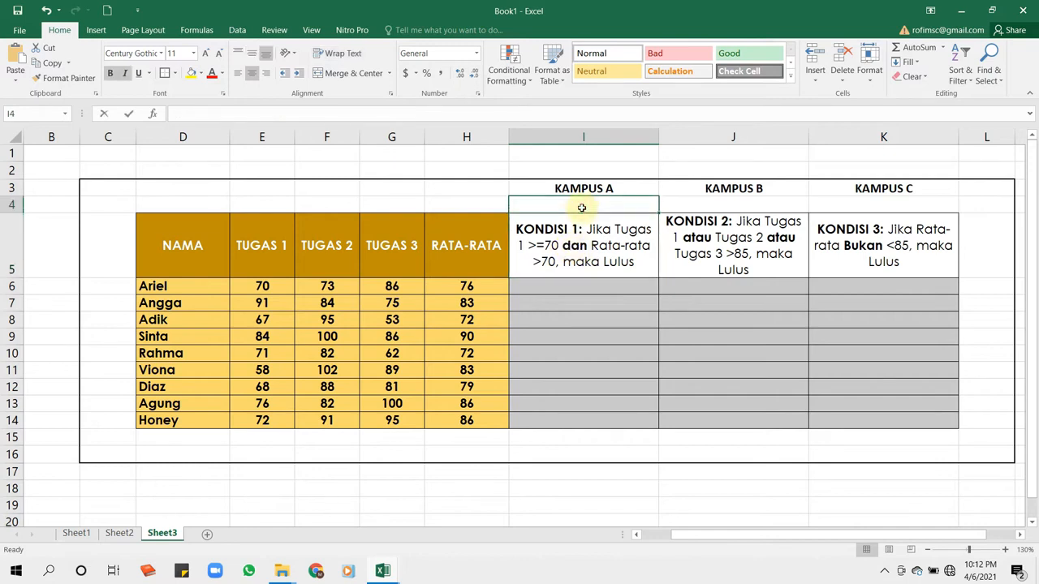
pyautogui.write('IFAND')
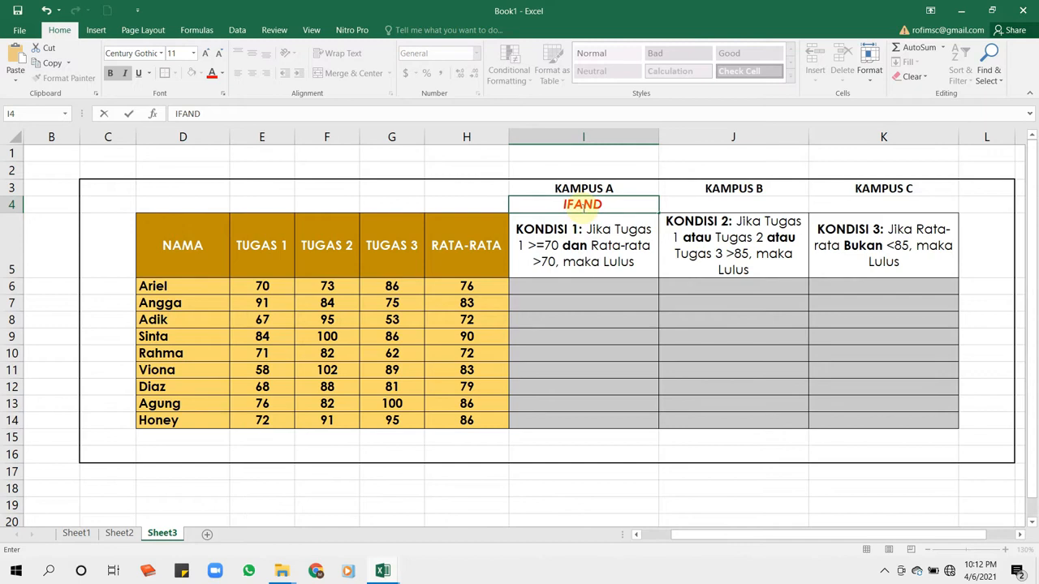
pyautogui.click(733, 240)
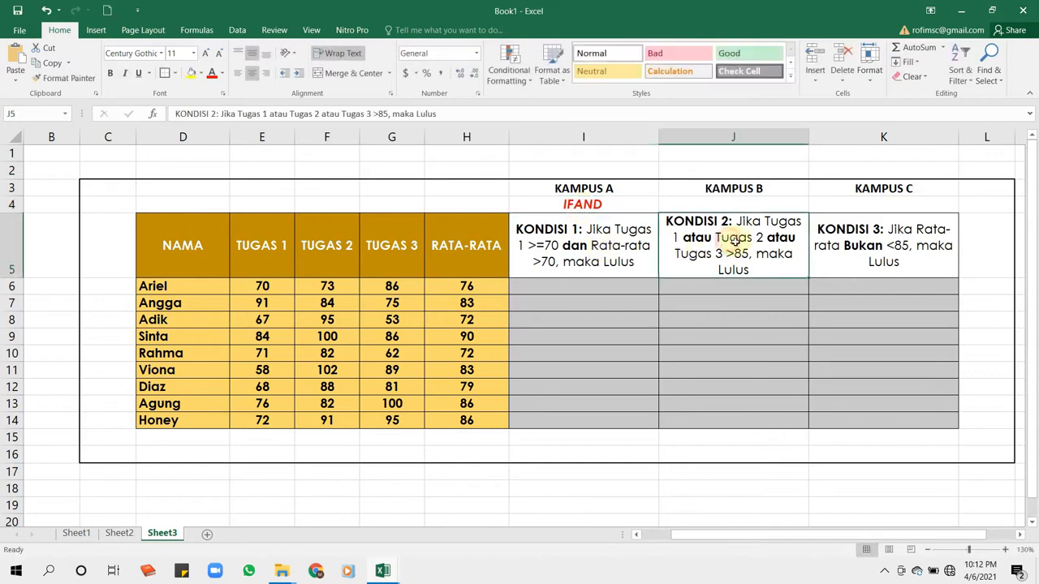
# - Enter the function label IFOR in cell J4 above the KONDISI 2 rule
pyautogui.click(730, 135)
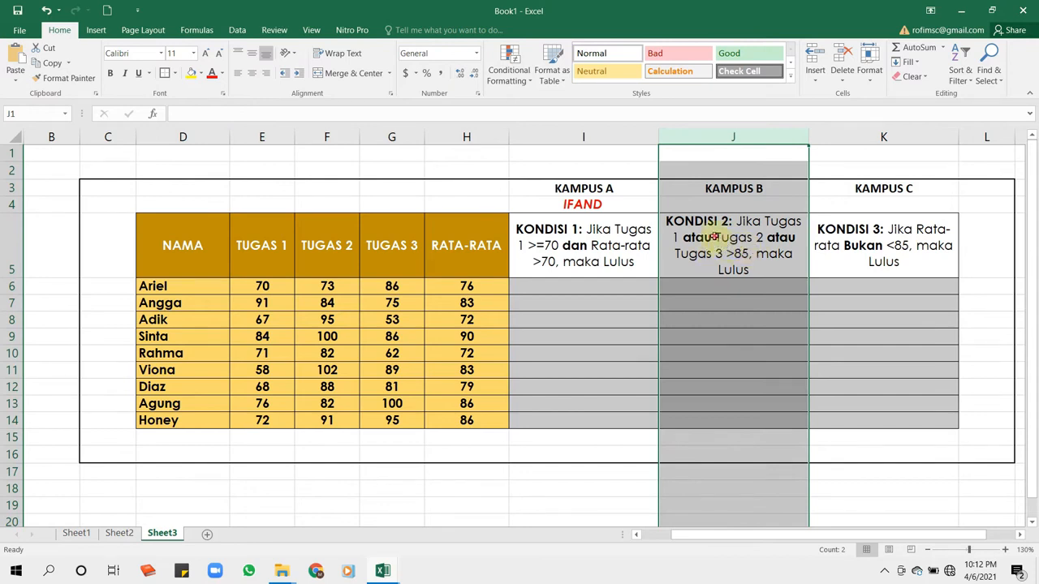
pyautogui.click(718, 237)
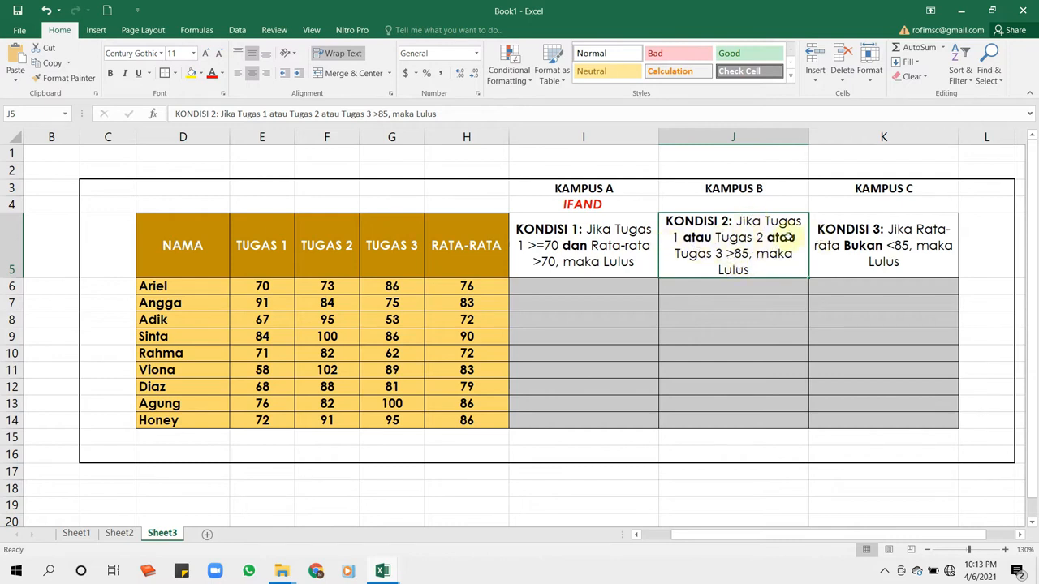
pyautogui.click(747, 205)
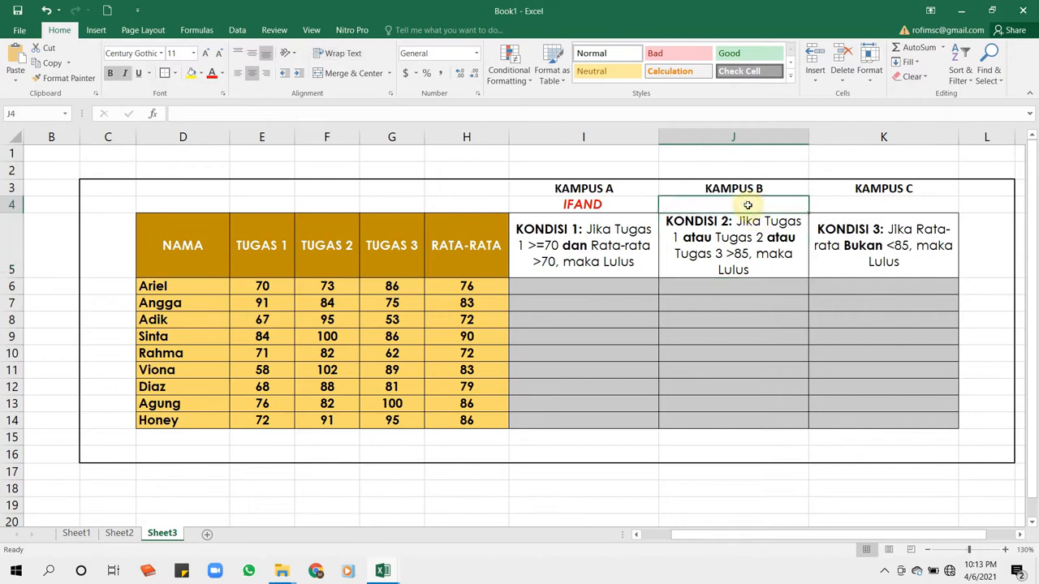
pyautogui.write('IFOR')
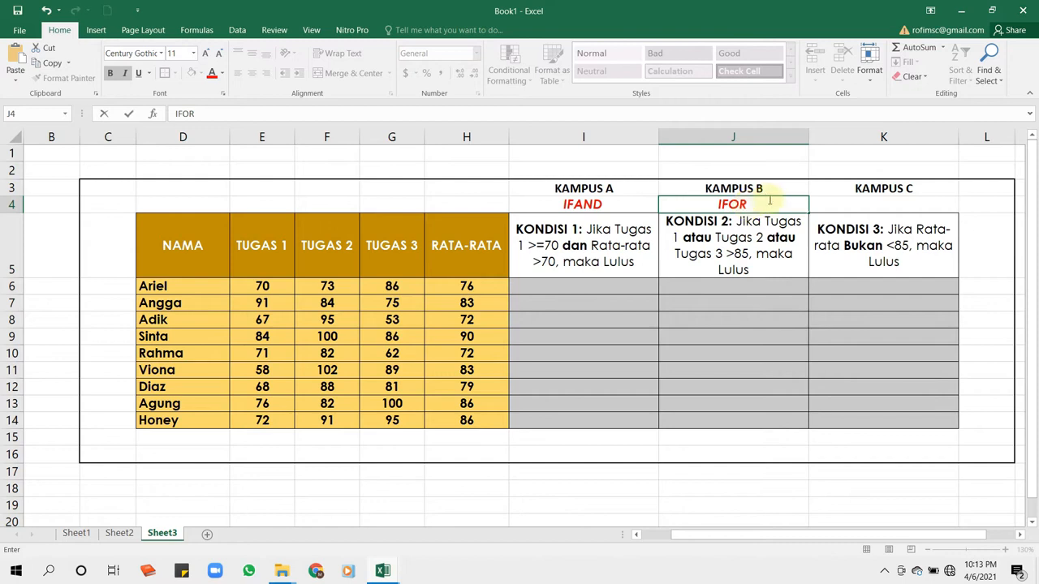
# - Enter the function label IFNOT in cell K4 above the KONDISI 3 rule
pyautogui.click(880, 139)
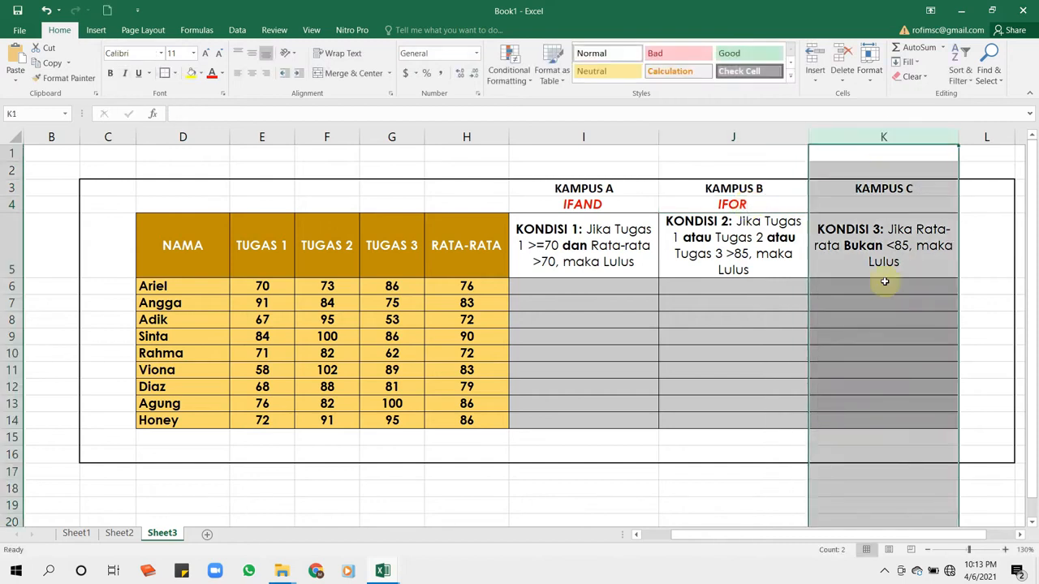
pyautogui.click(861, 245)
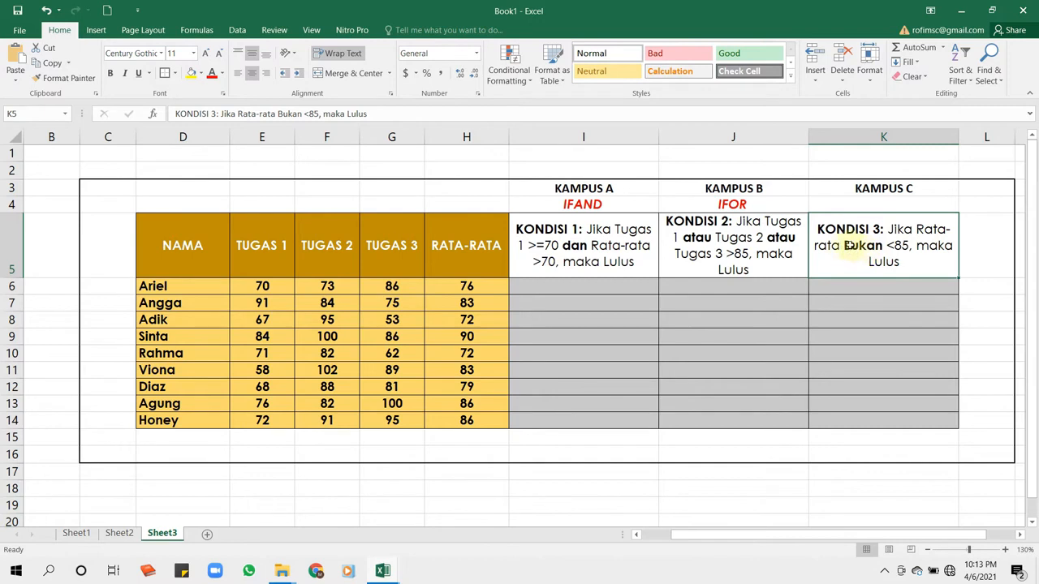
pyautogui.doubleClick(880, 203)
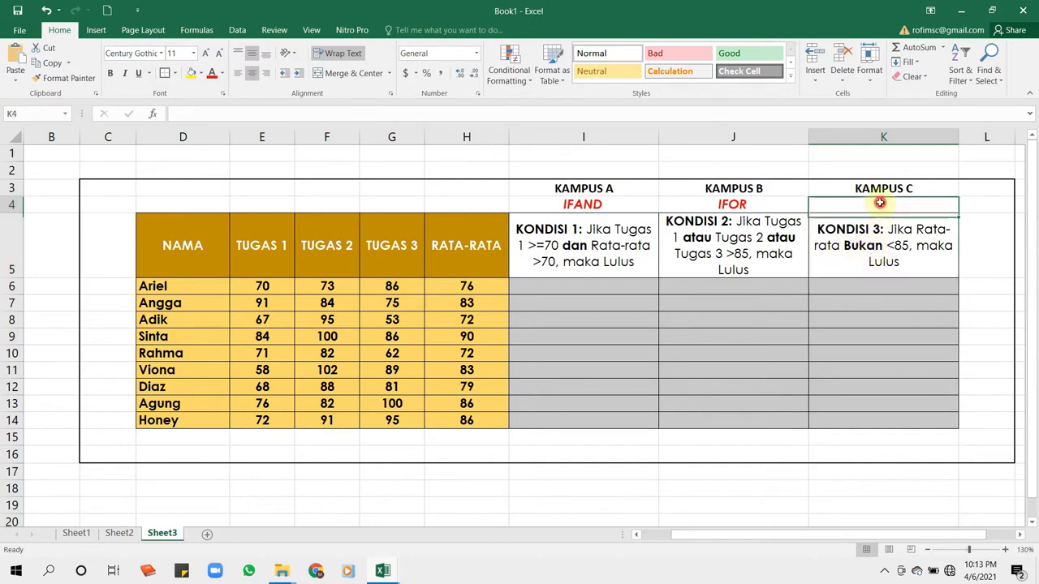
pyautogui.write('IFNOT')
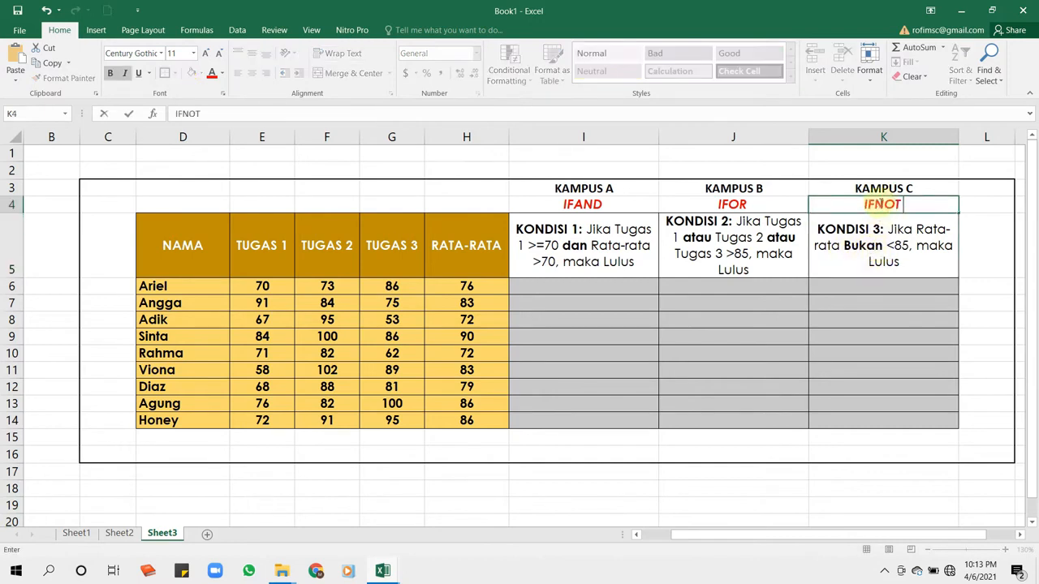
pyautogui.click(619, 298)
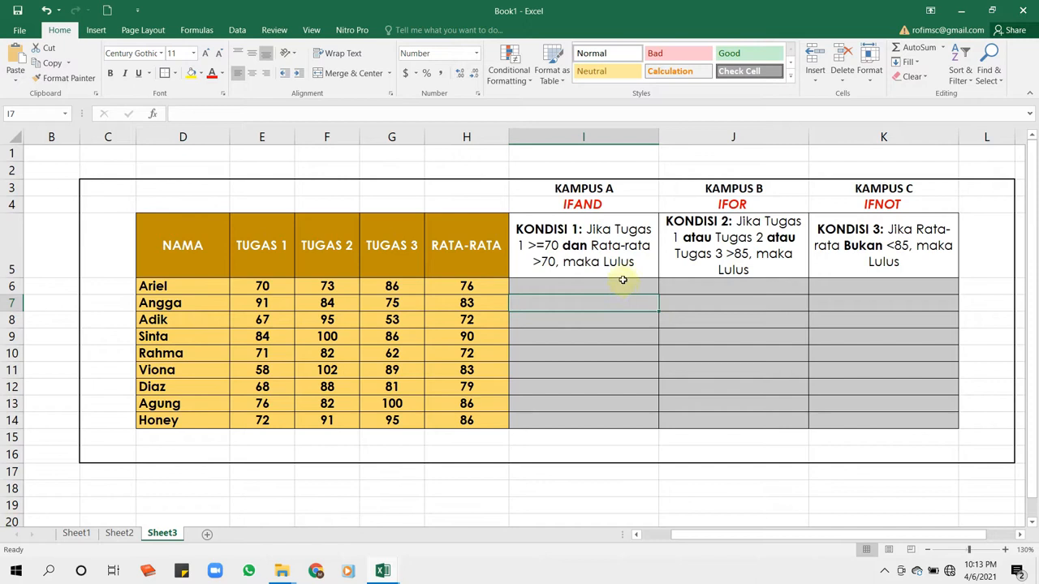
# - Begin a formula in cell I6 under KONDISI 1 with an AND function nested as the logical test of an IF function
pyautogui.click(582, 233)
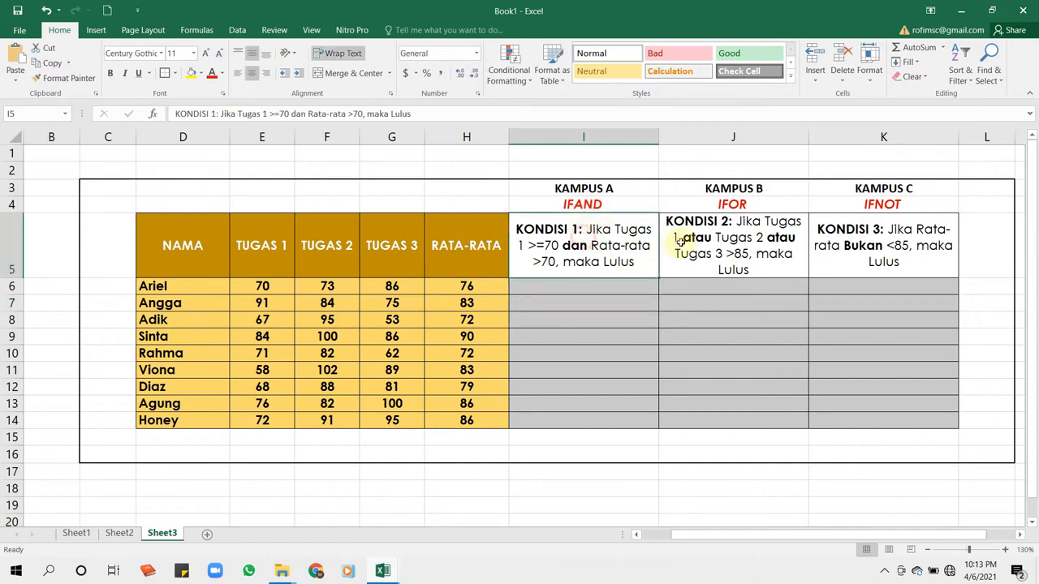
pyautogui.click(699, 241)
pyautogui.click(840, 237)
pyautogui.click(572, 236)
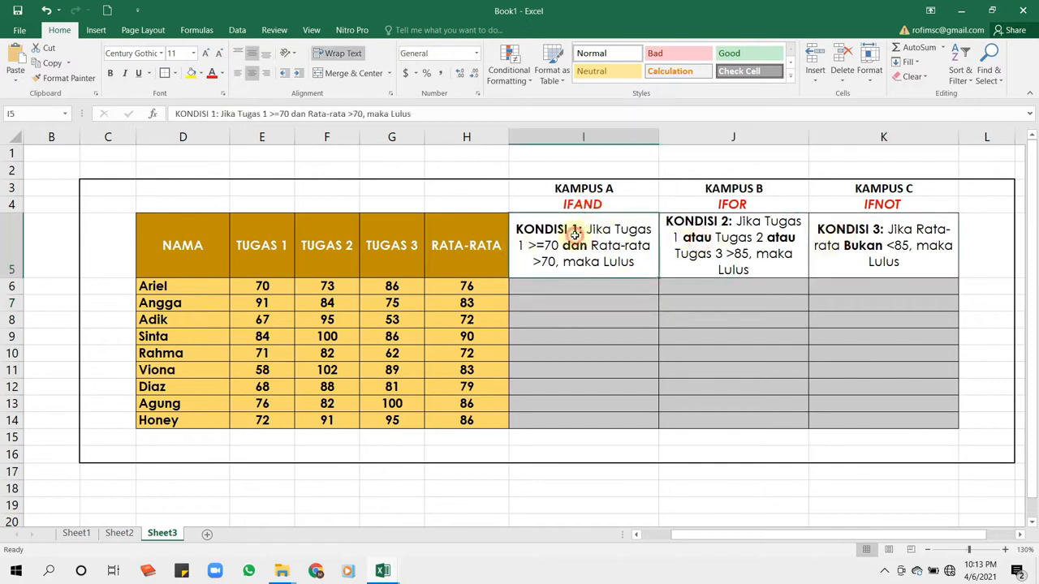
pyautogui.click(553, 289)
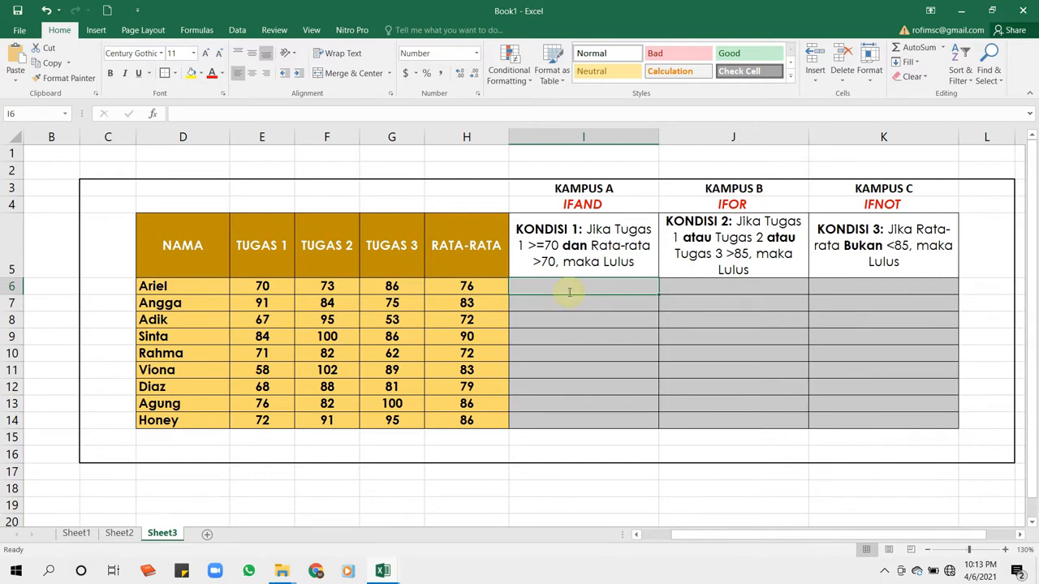
pyautogui.write('=')
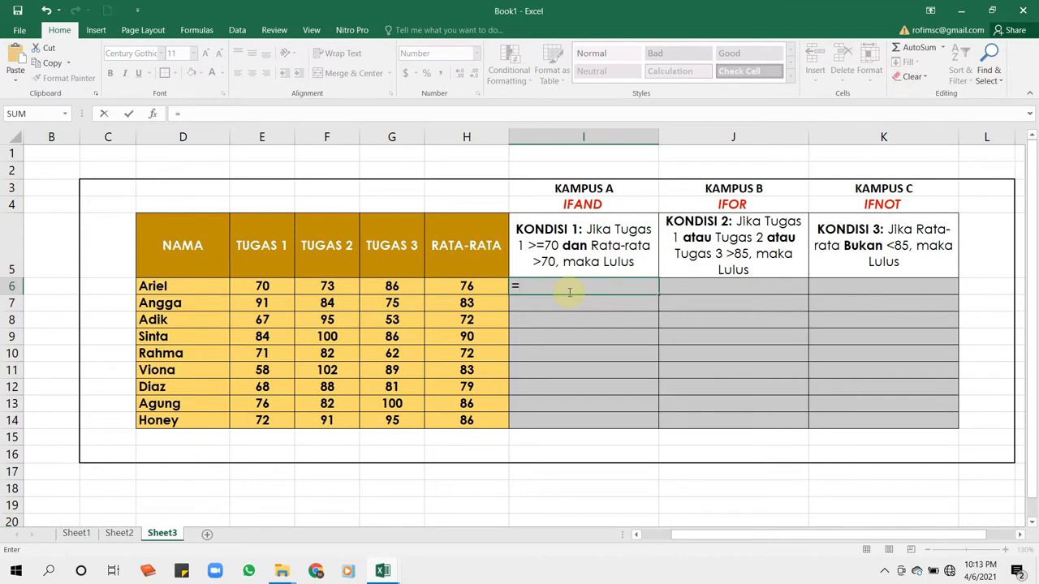
pyautogui.write('IF')
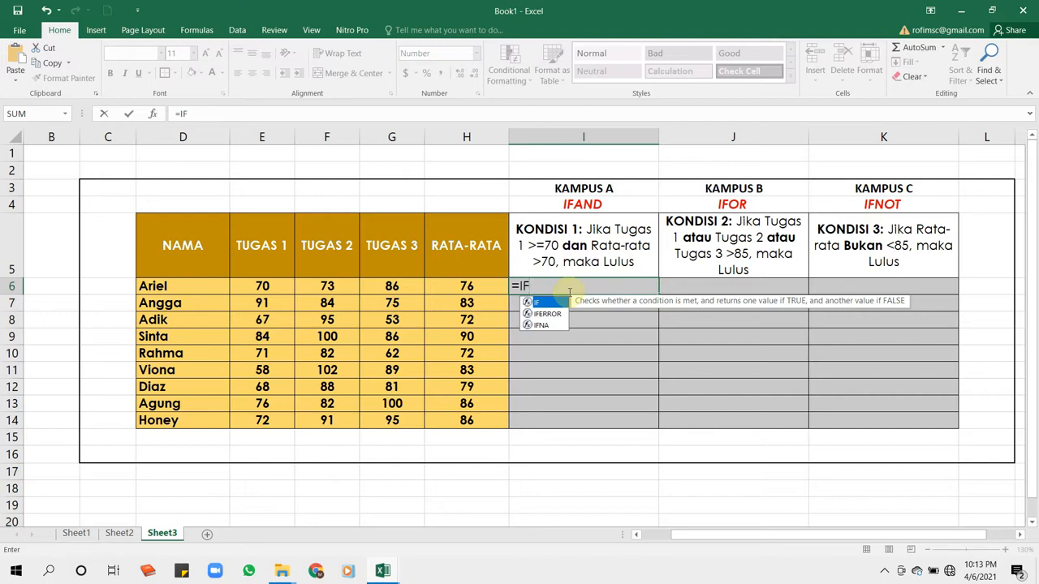
pyautogui.write('(AN')
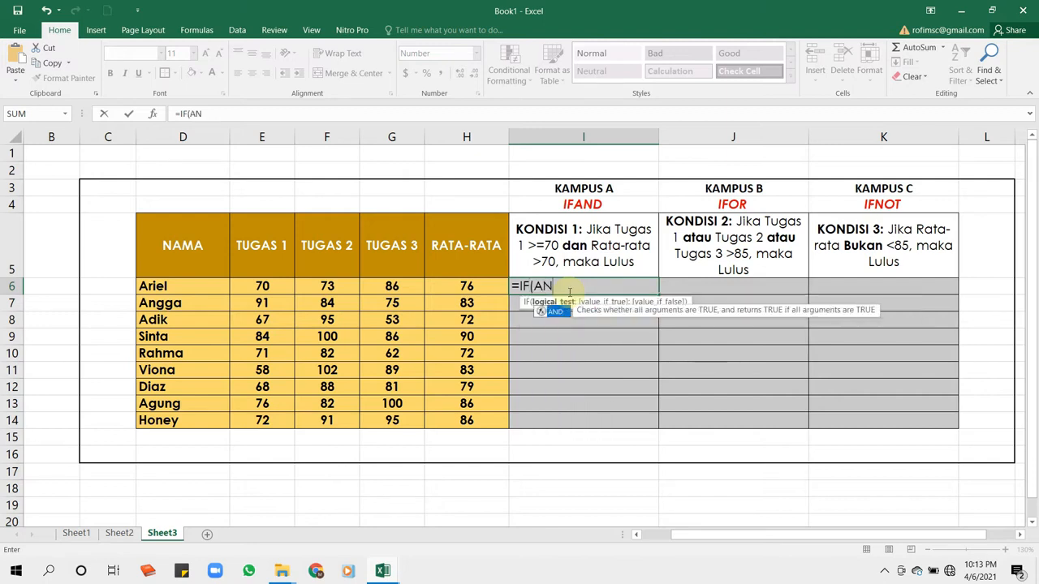
pyautogui.write('D(')
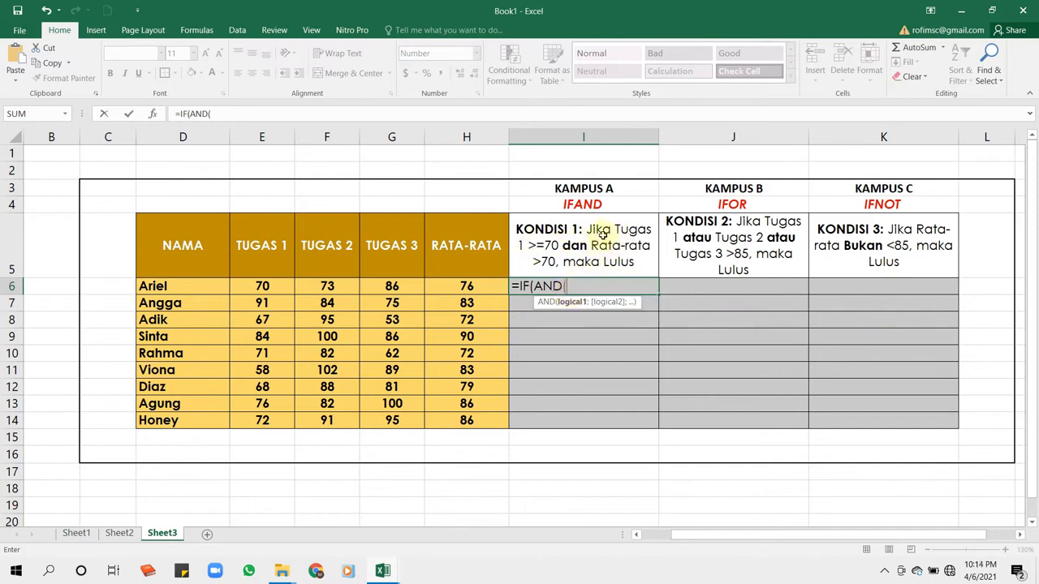
# - Add E6>=70, the TUGAS 1 requirement, as the first condition of the AND function
pyautogui.click(263, 286)
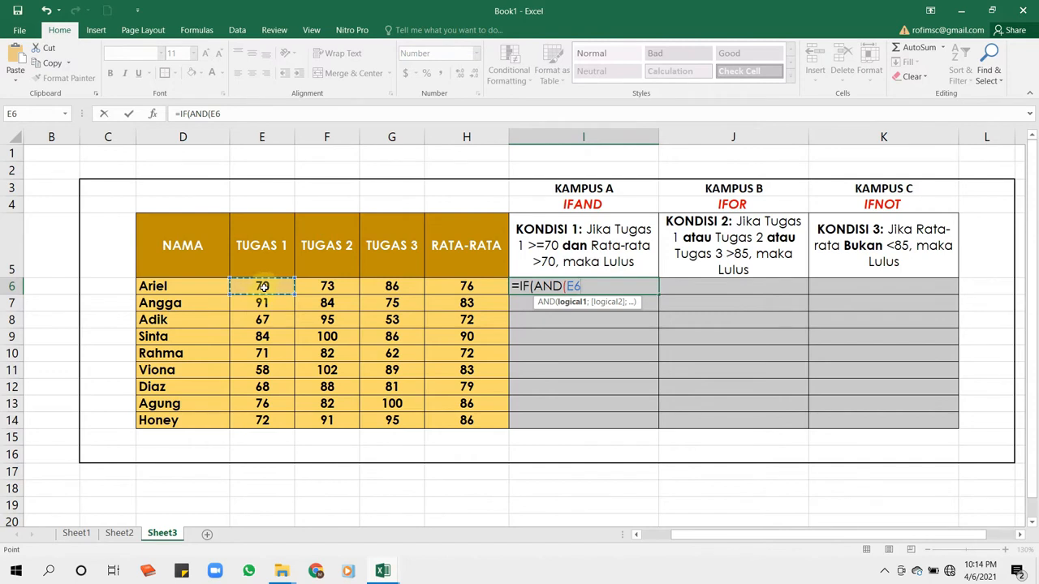
pyautogui.write('>=70;')
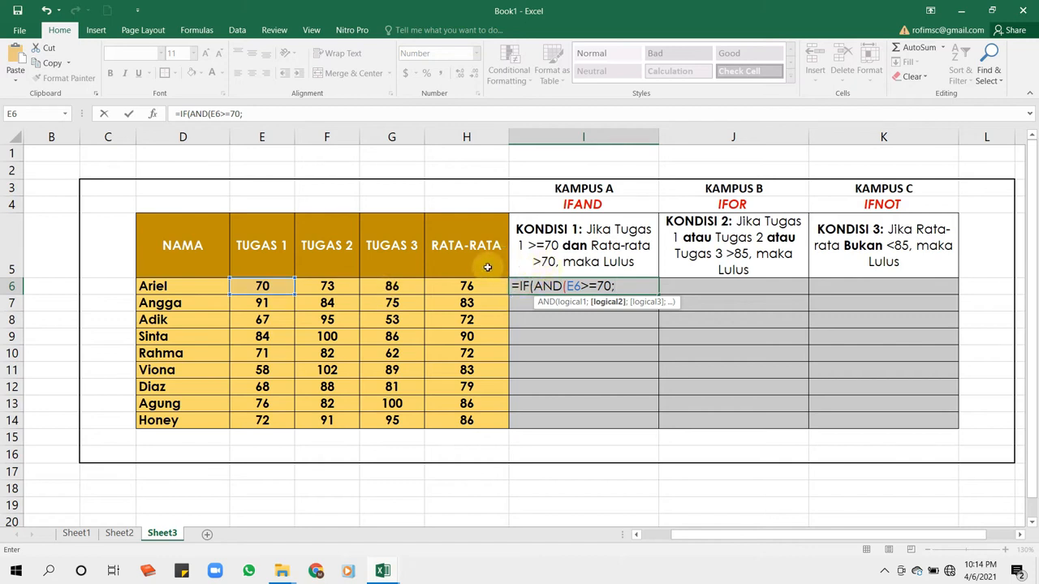
# - Add H6>70, the RATA-RATA requirement, as the second condition and close the AND function
pyautogui.click(455, 286)
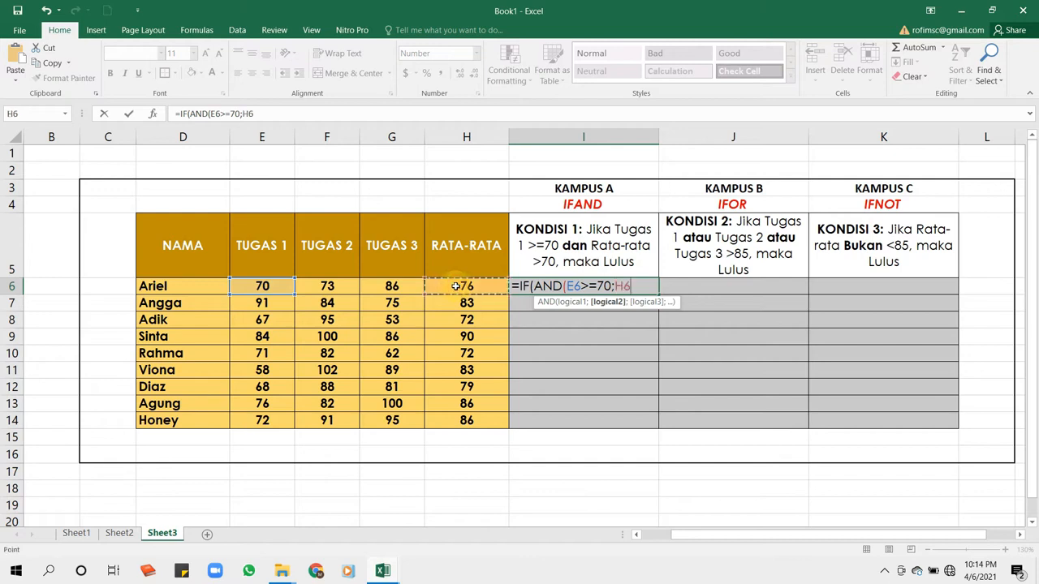
pyautogui.write('>70)')
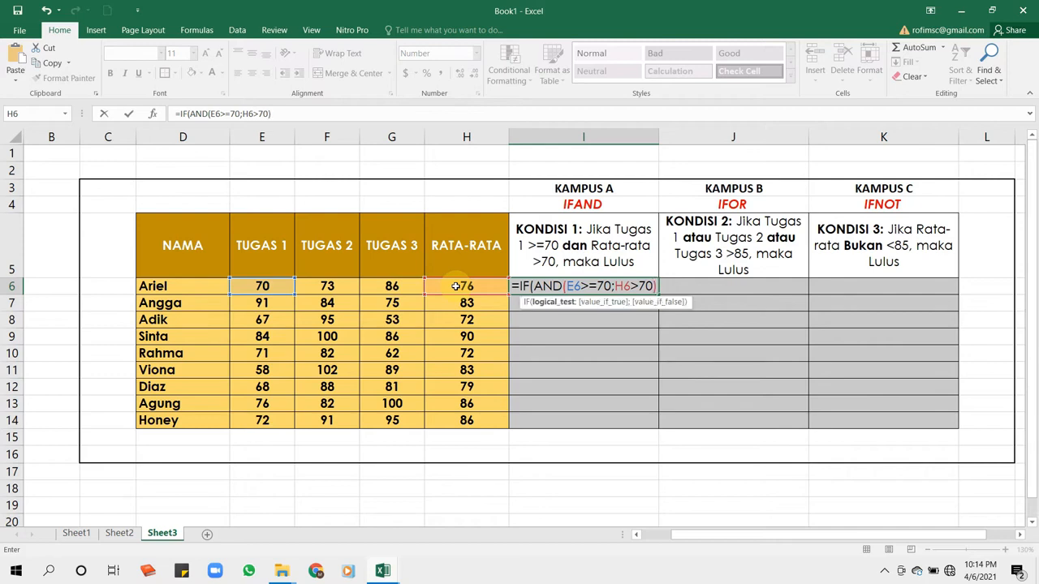
pyautogui.write(';')
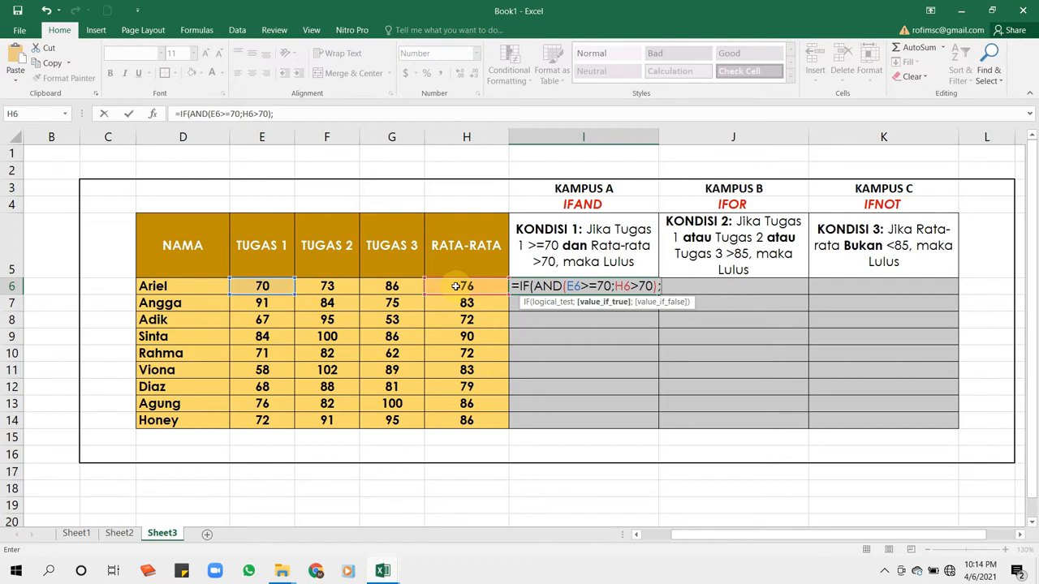
pyautogui.write('"Lulus')
# - Set the IF results to "Lulus" when true and "Tidak Lulus" when false, and close the formula
pyautogui.write('";"')
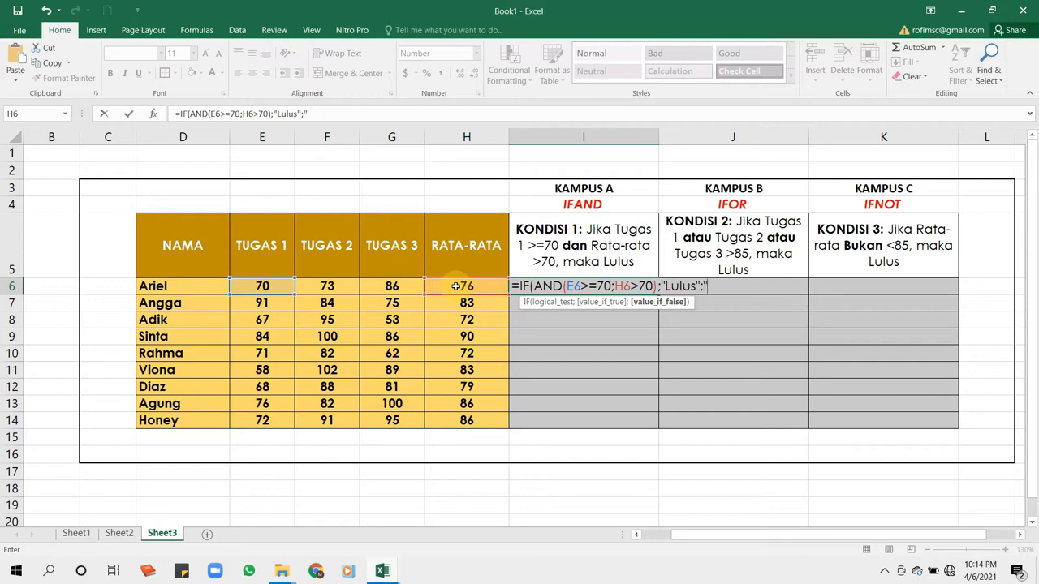
pyautogui.write('L')
pyautogui.press('BackSpace')
pyautogui.write('Tidak')
pyautogui.press('BackSpace')
pyautogui.write('k Lulu')
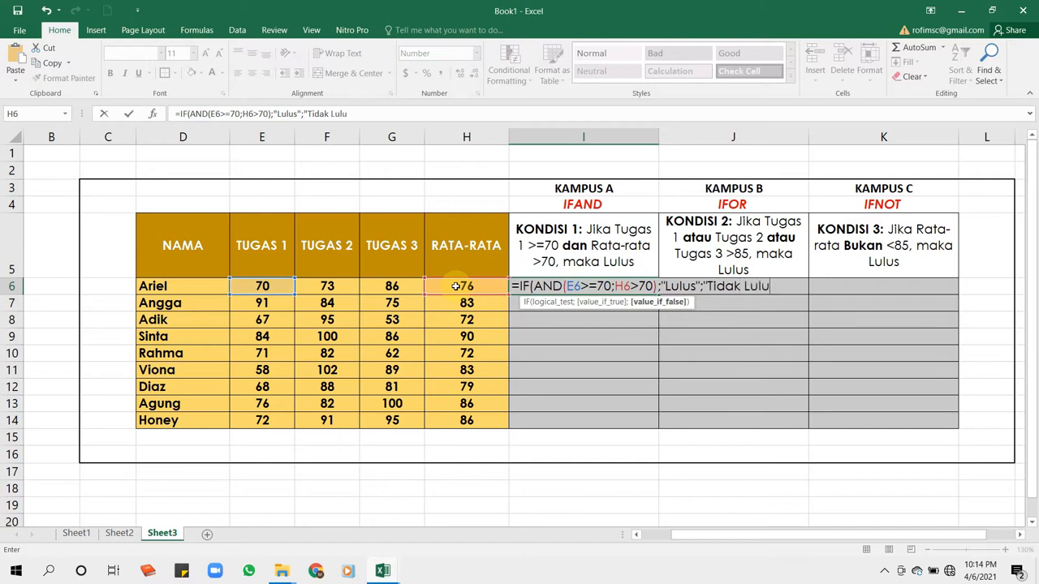
pyautogui.write('s")')
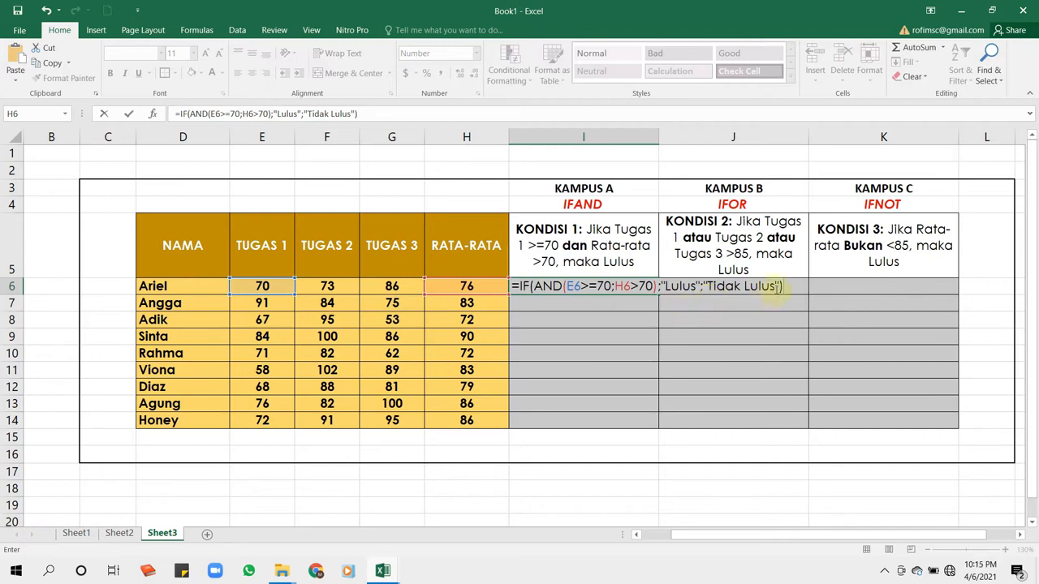
# - Try to enter the I6 formula without the closing quotation mark after Tidak Lulus, declining the automatic correction
pyautogui.click(777, 285)
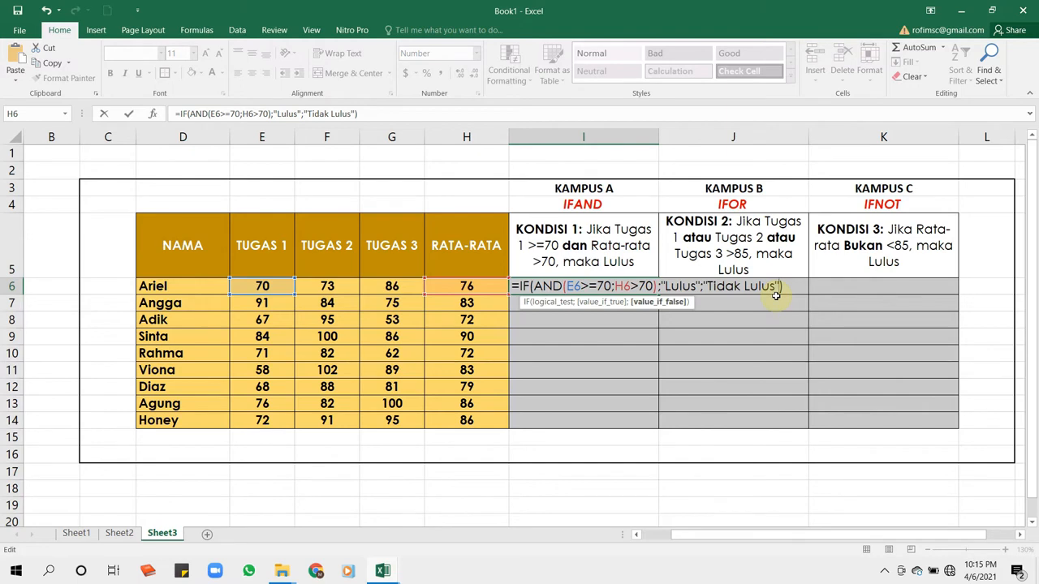
pyautogui.press('BackSpace')
pyautogui.press('Return')
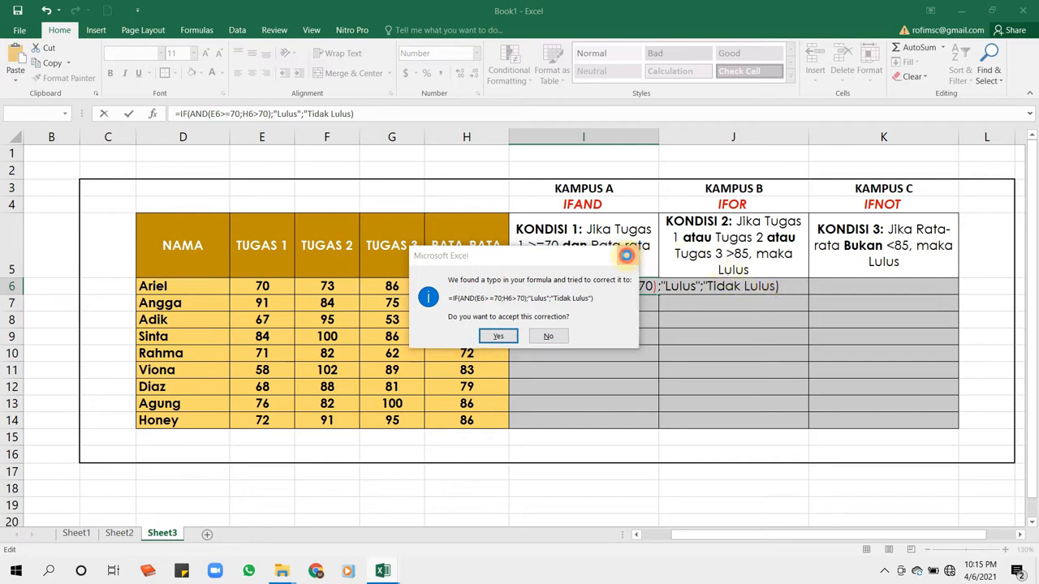
pyautogui.click(627, 259)
pyautogui.click(664, 233)
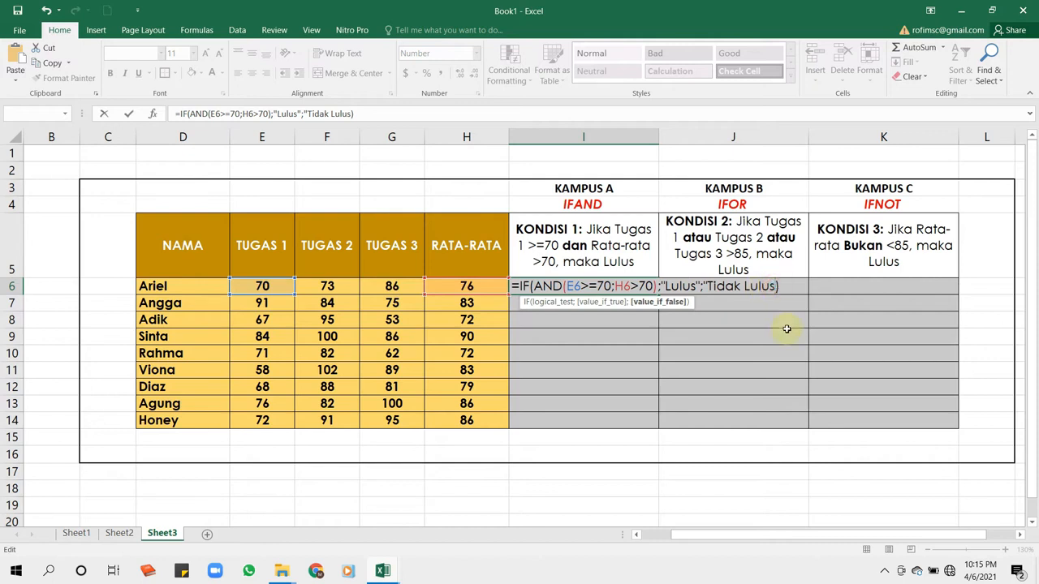
# - Restore the closing quotation mark after Tidak Lulus and enter the formula in cell I6
pyautogui.write(';')
pyautogui.press('BackSpace')
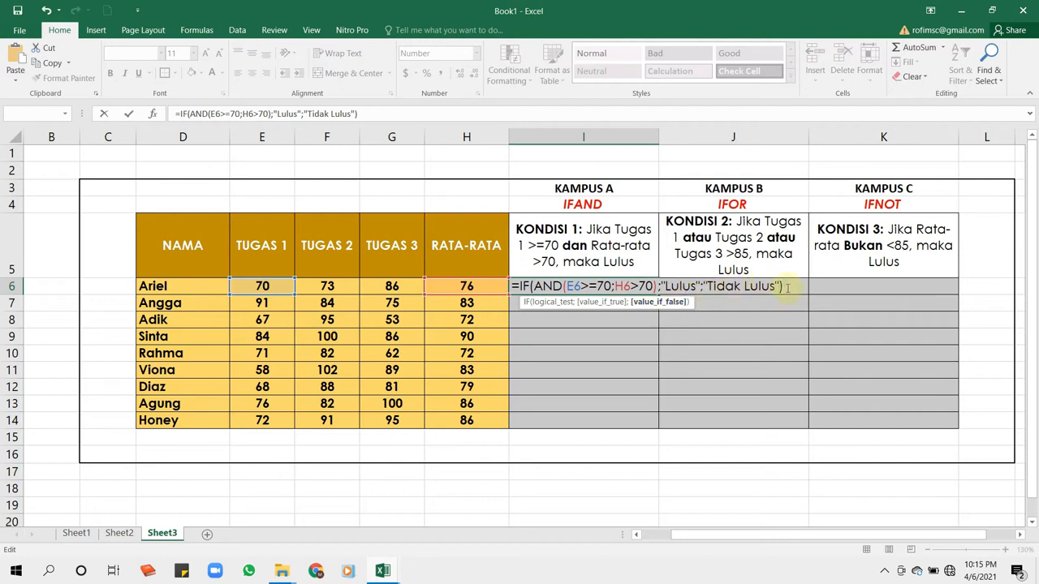
pyautogui.press('Return')
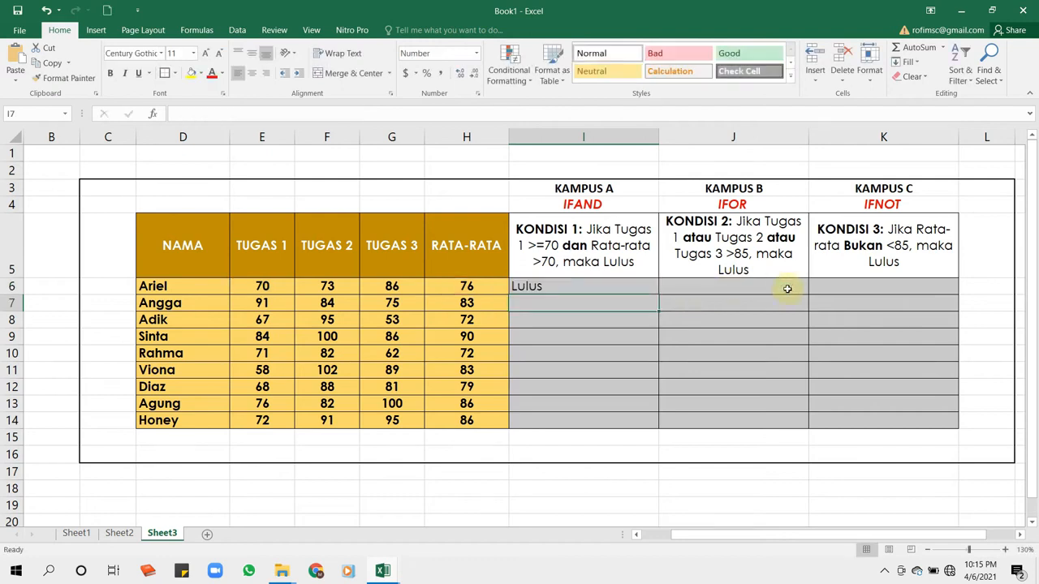
# - Check the KONDISI 1 result in cell I6 against the first student's TUGAS 1 score and RATA-RATA value
pyautogui.click(611, 286)
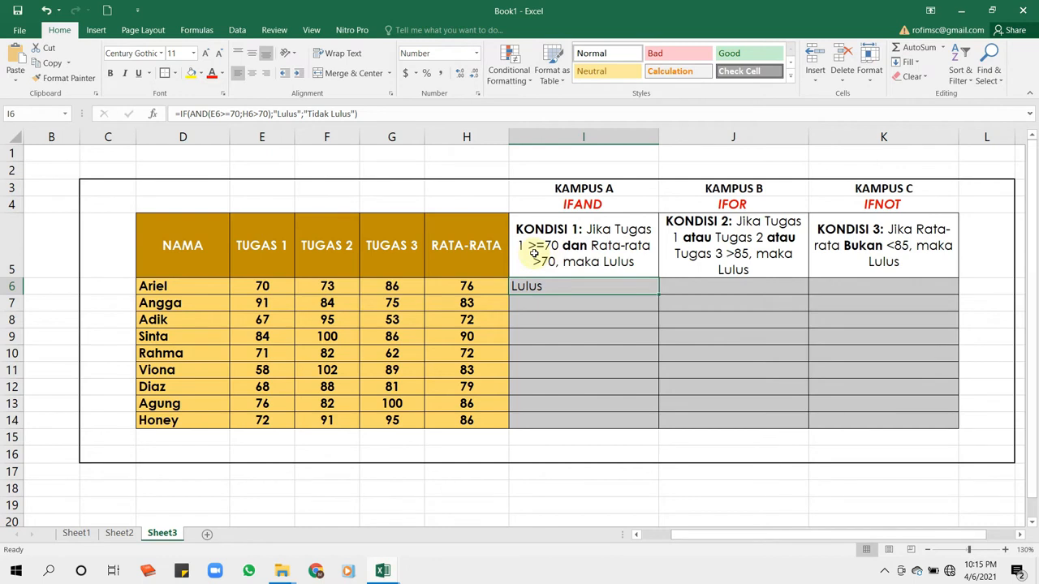
pyautogui.click(267, 287)
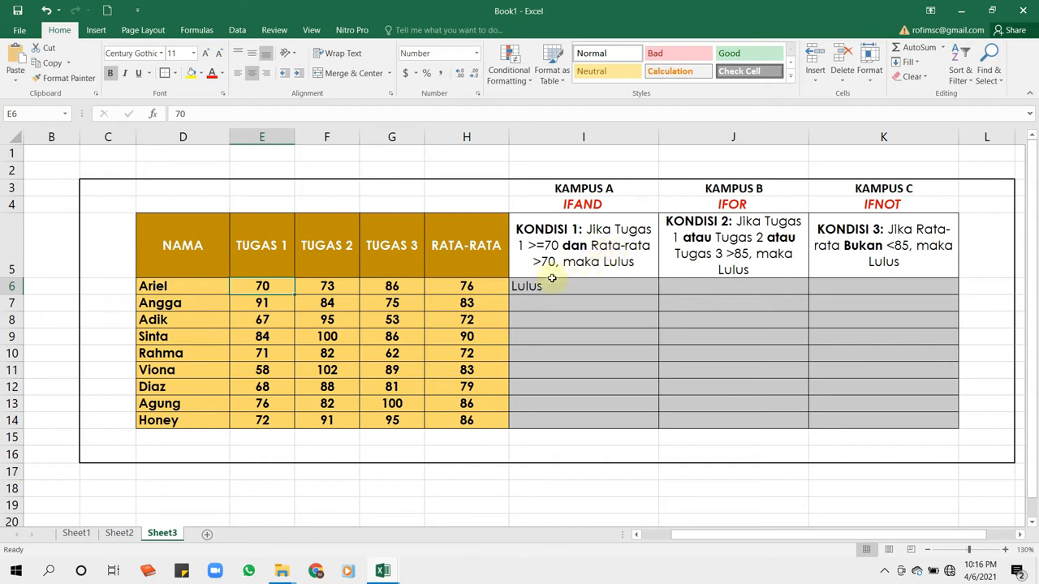
pyautogui.click(478, 287)
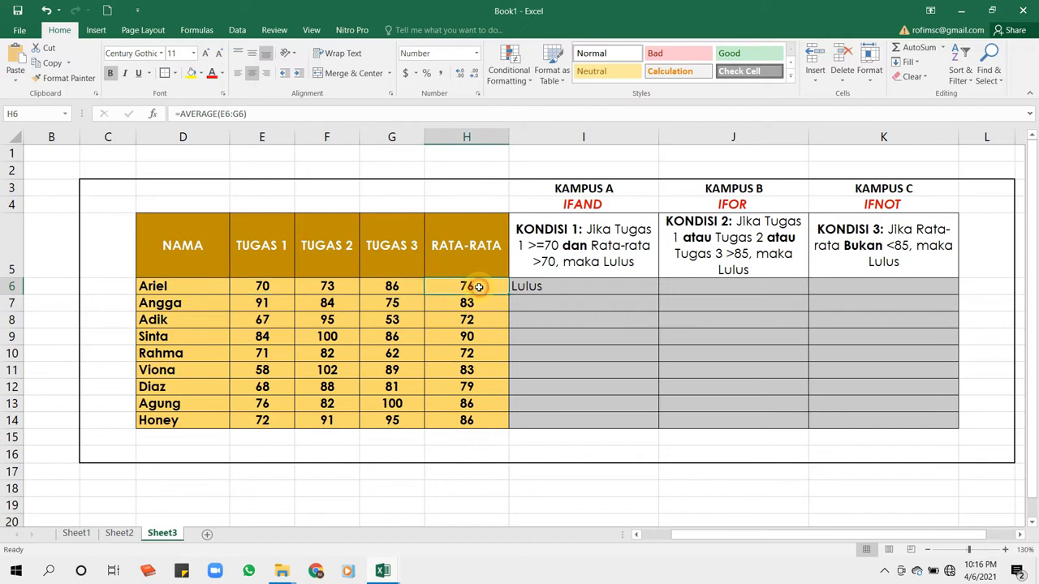
pyautogui.click(270, 286)
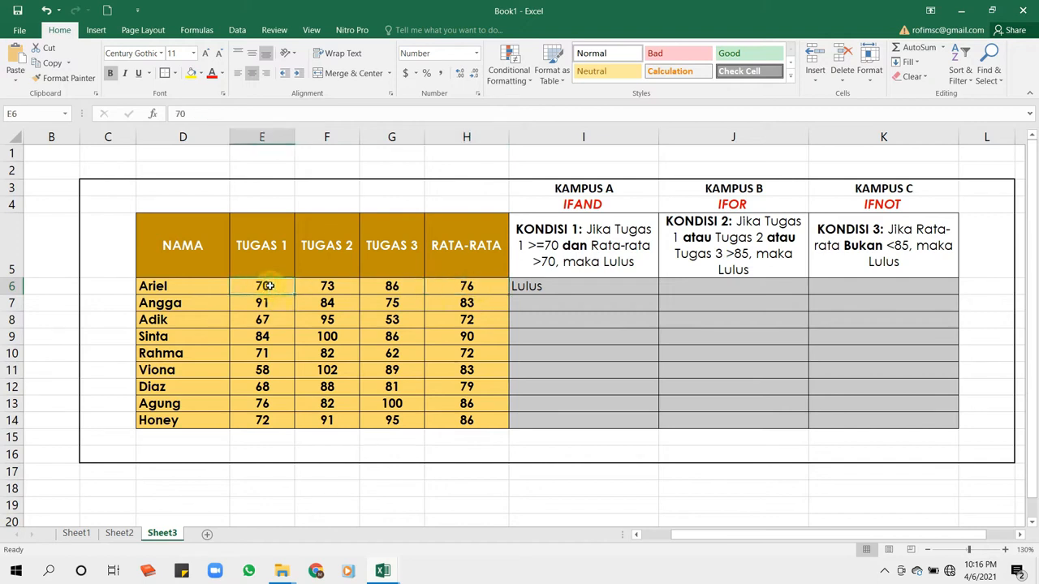
pyautogui.click(467, 286)
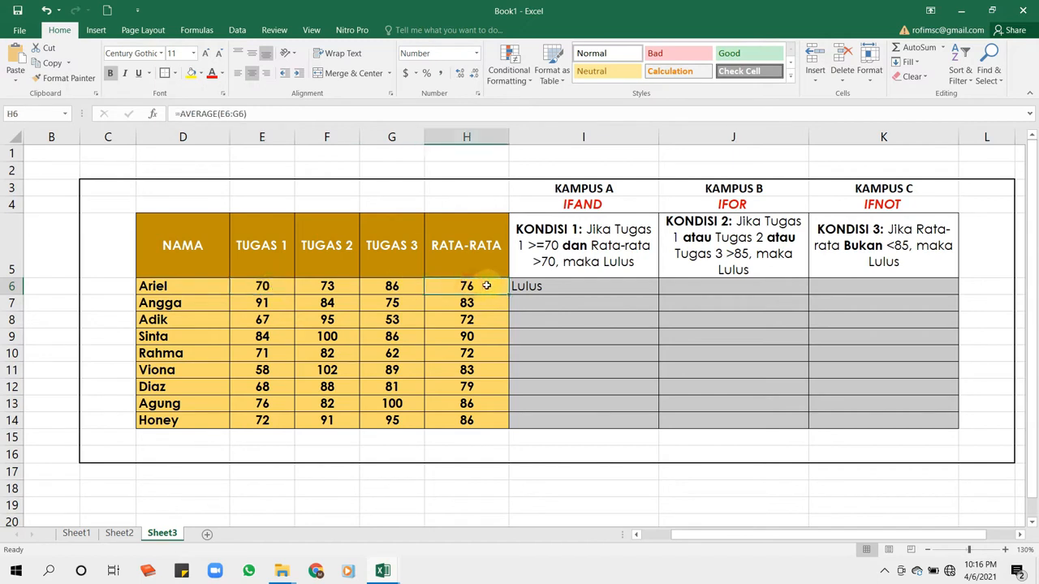
pyautogui.click(589, 288)
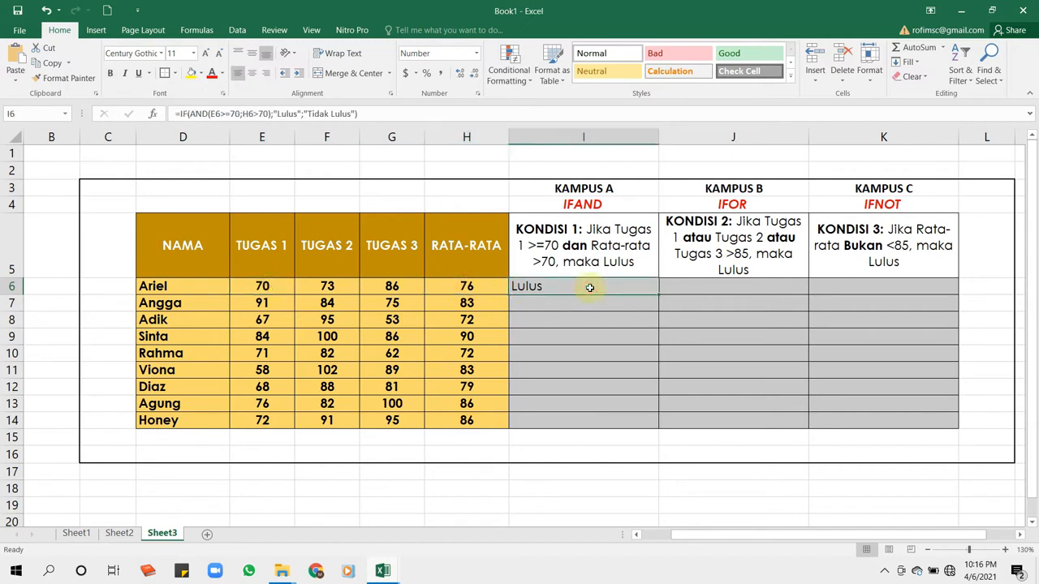
pyautogui.click(472, 287)
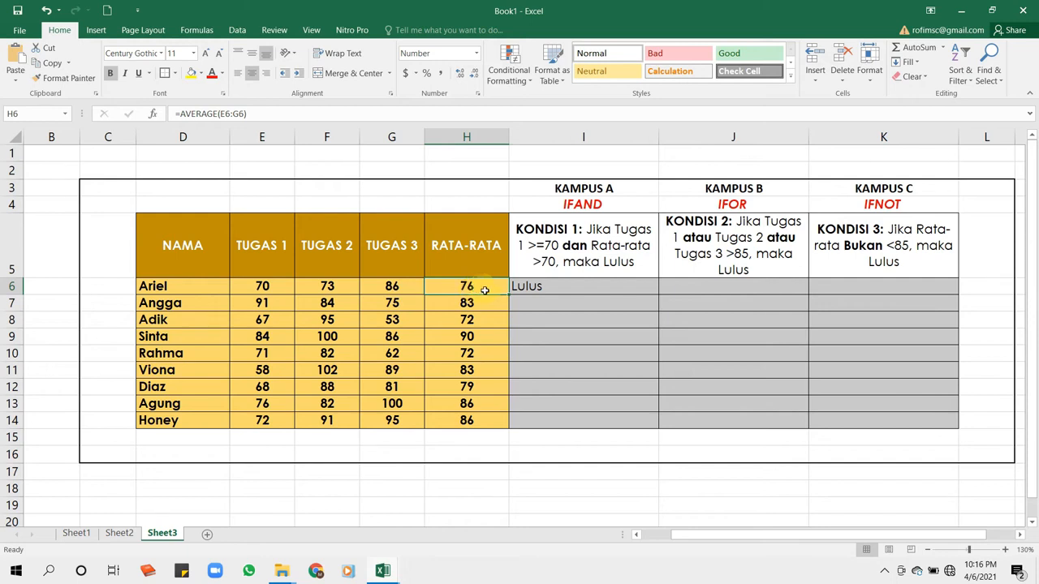
# - Test the I6 formula by setting the first student's RATA-RATA in H6 to 50, and undo the change
pyautogui.write('50')
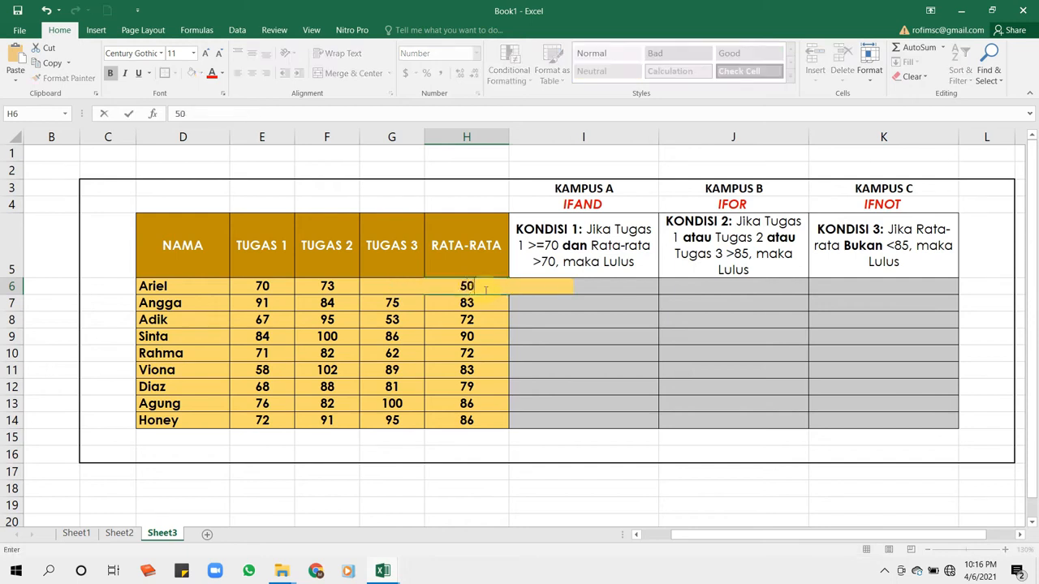
pyautogui.press('Return')
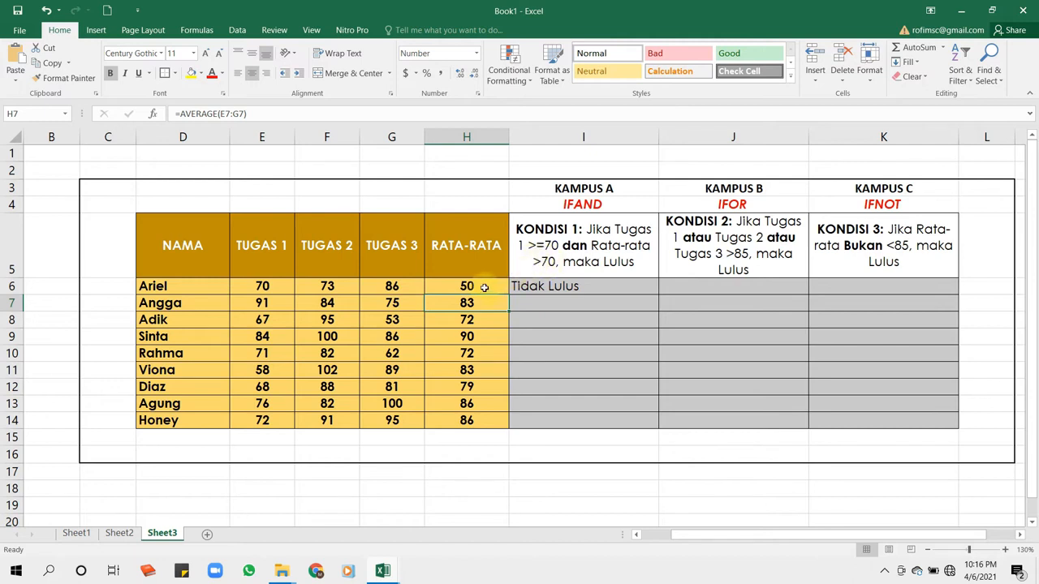
pyautogui.hotkey('ctrl', 'z')
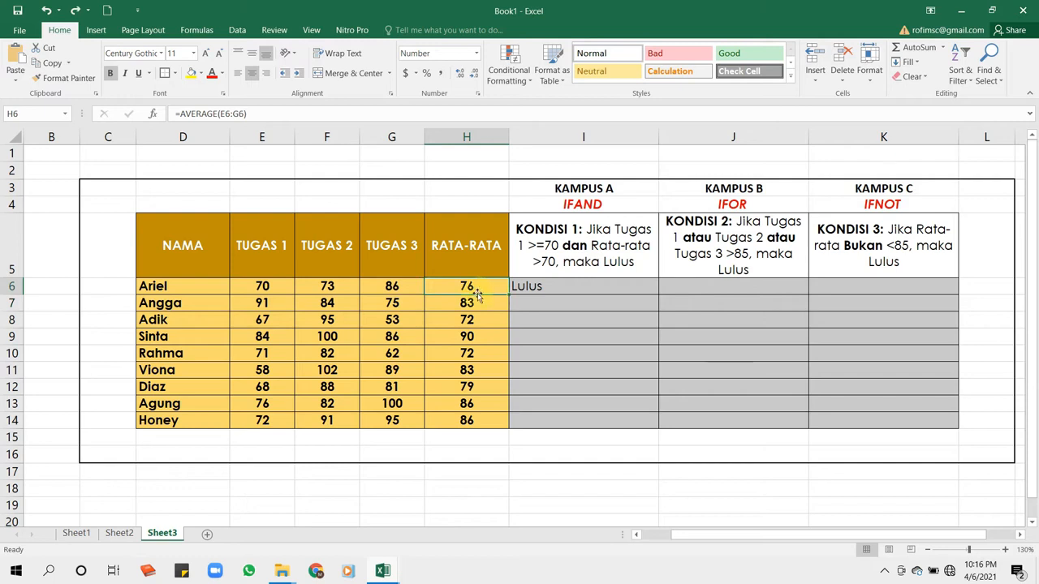
# - Fill the KONDISI 1 formula from I6 down through I14 for all students
pyautogui.click(568, 287)
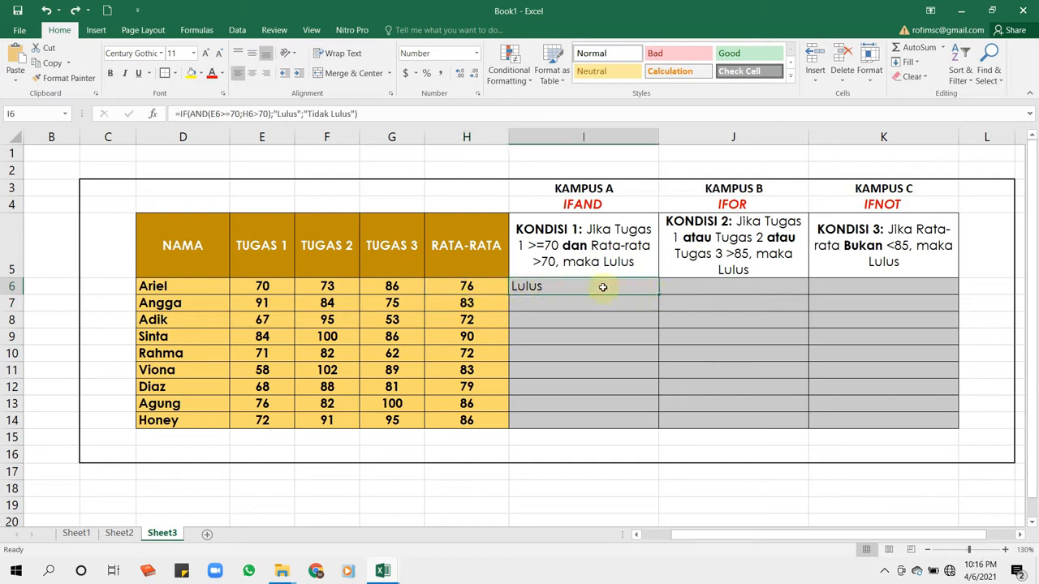
pyautogui.moveTo(657, 294); pyautogui.dragTo(658, 420)
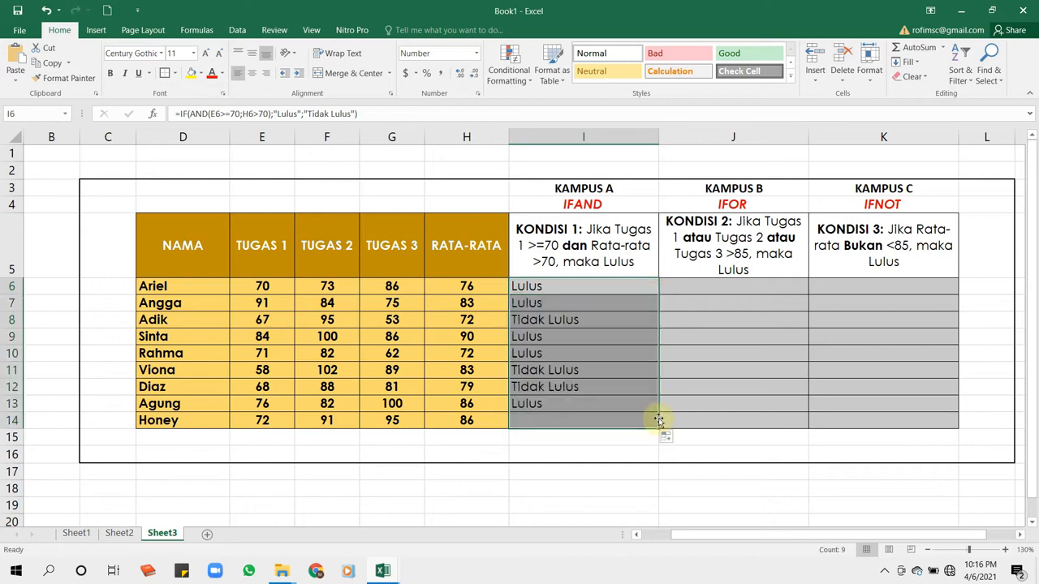
pyautogui.click(569, 286)
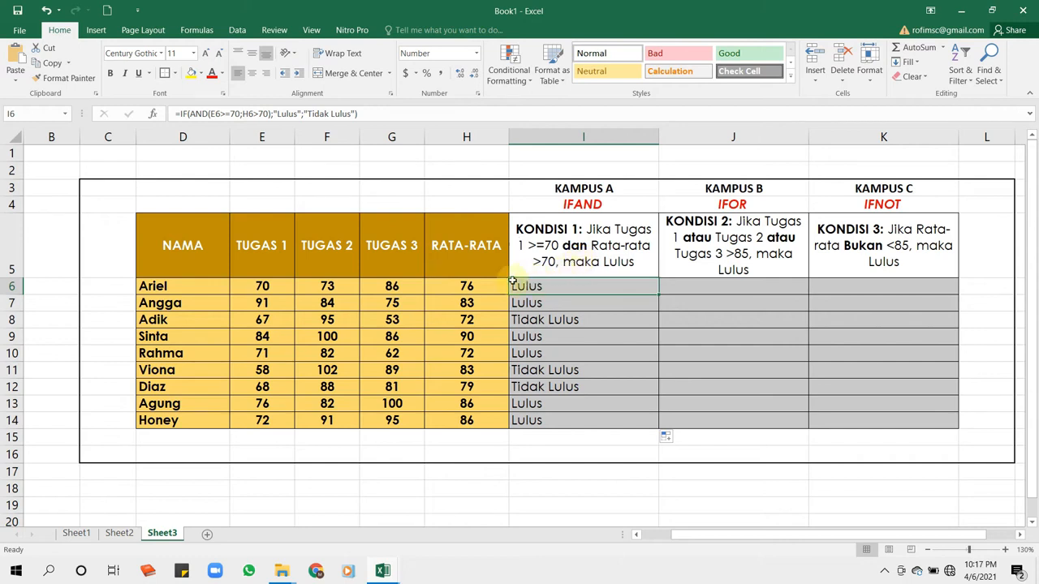
# - Test the KAMPUS A formula by setting the first student's TUGAS 1 score in E6 to 60, and undo the change
pyautogui.click(276, 289)
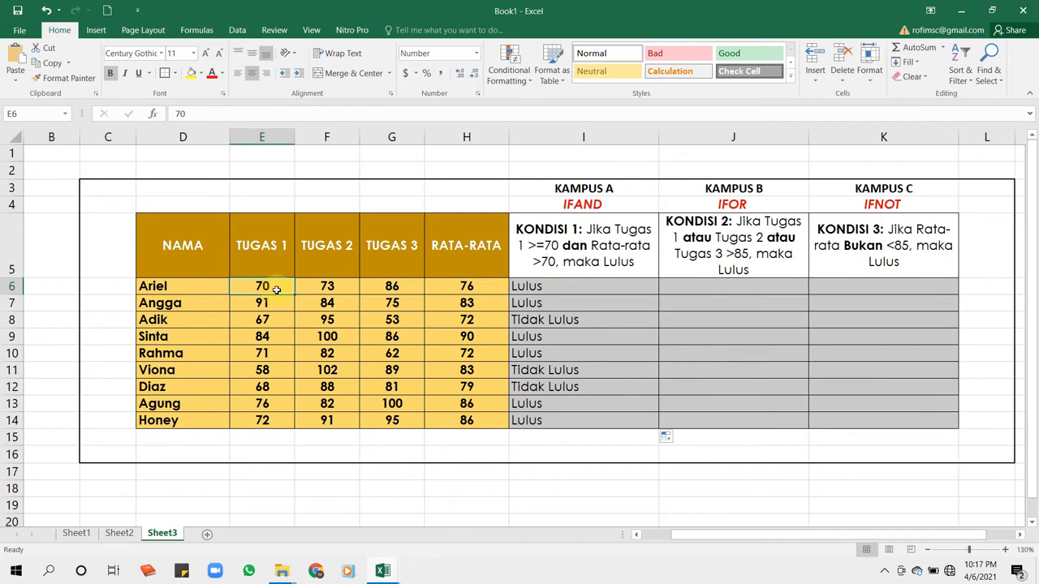
pyautogui.write('60')
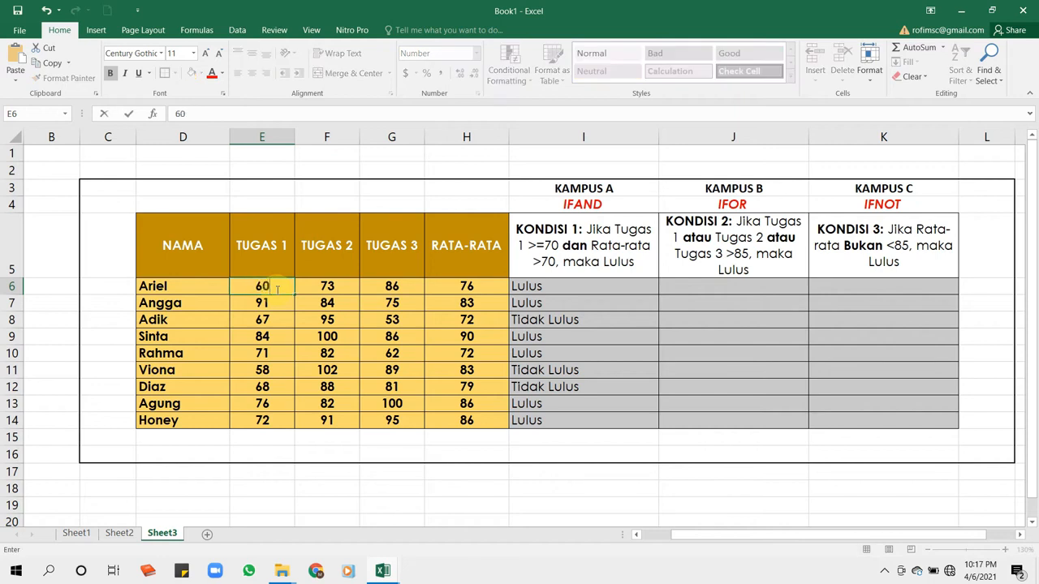
pyautogui.write('4')
pyautogui.press('BackSpace')
pyautogui.press('Return')
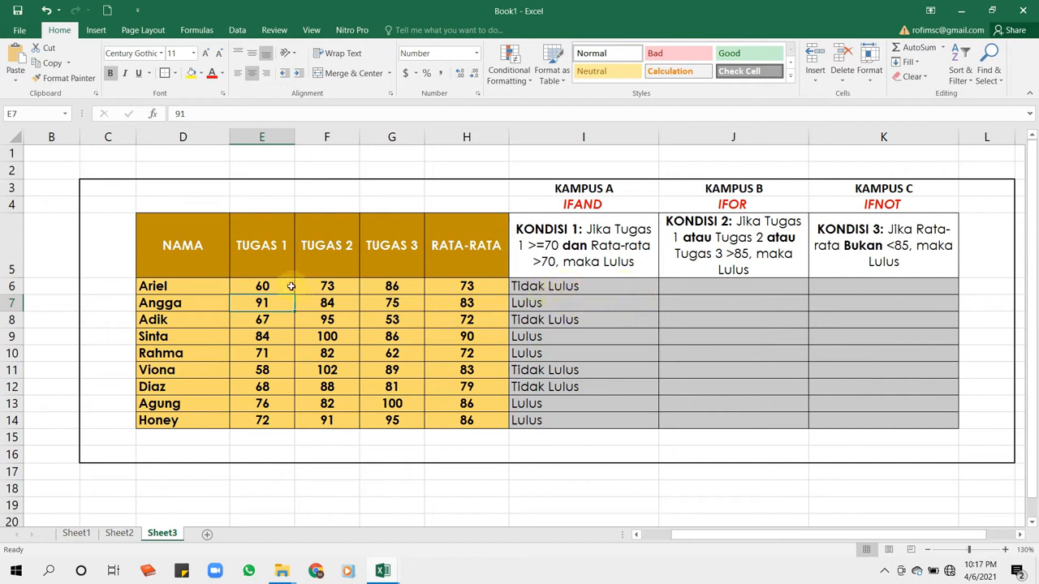
pyautogui.hotkey('ctrl', 'z')
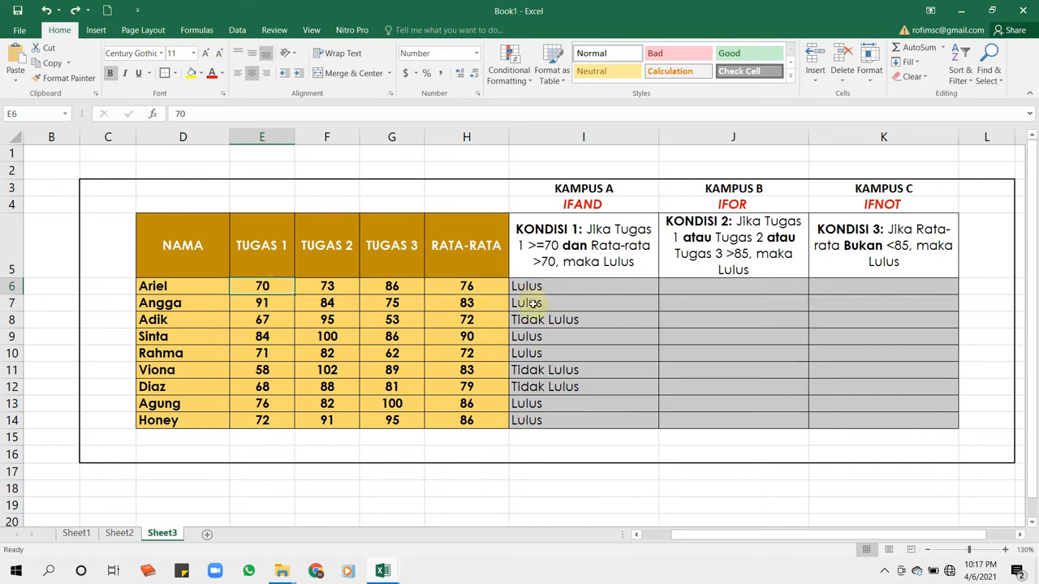
# - Review the KAMPUS A formulas in I6 and I9 against the KONDISI 1 text in I5
pyautogui.click(588, 290)
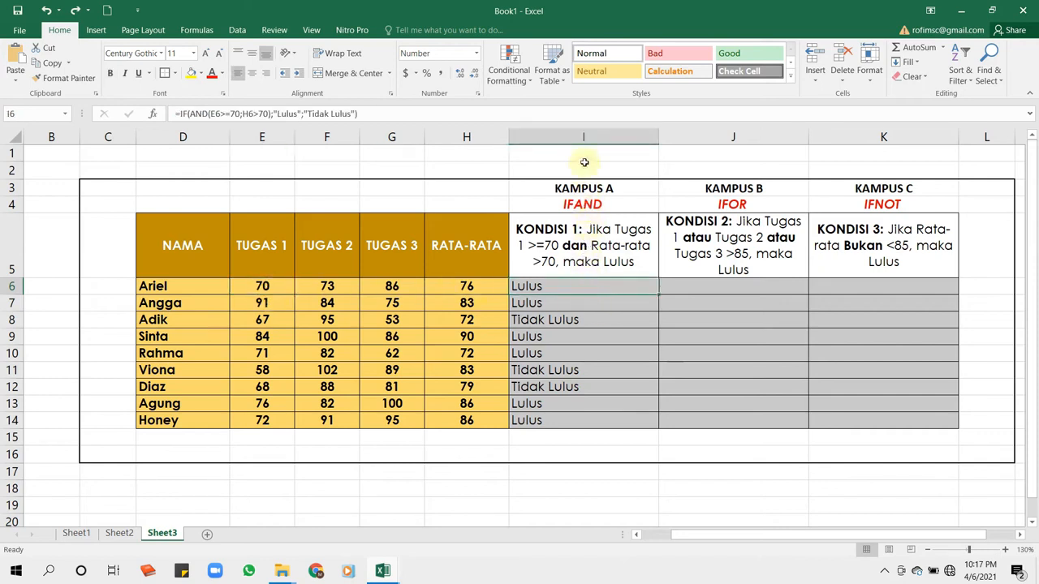
pyautogui.click(581, 135)
pyautogui.click(579, 340)
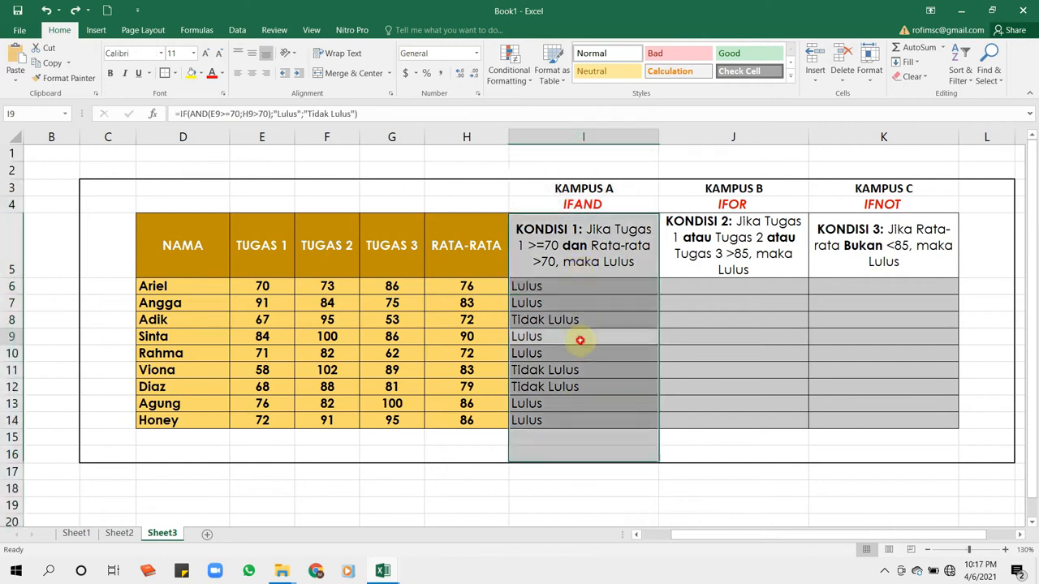
pyautogui.click(578, 237)
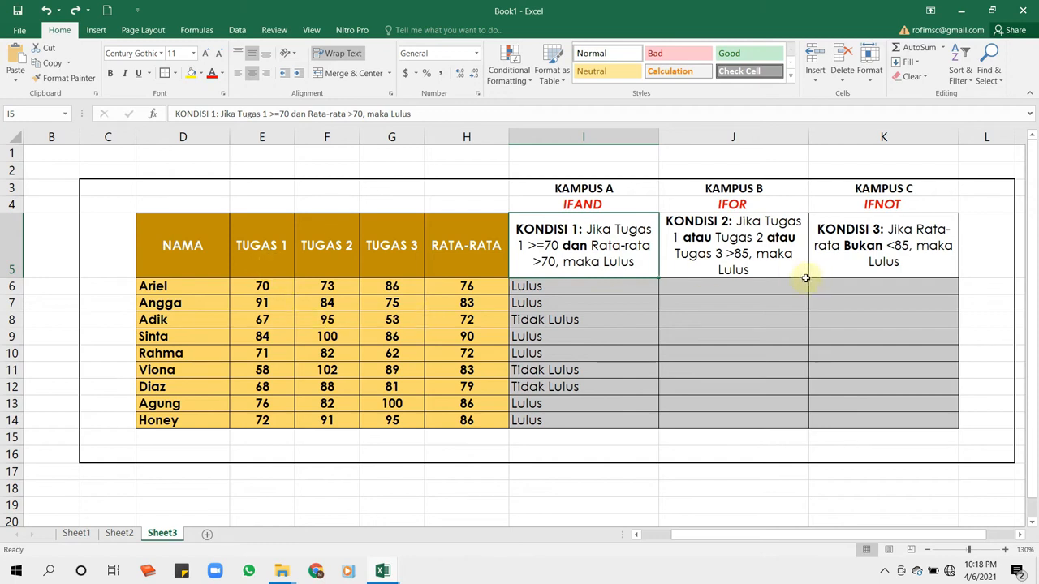
# - In J6, start an IF formula with a nested OR whose first test is E6>85
pyautogui.click(760, 285)
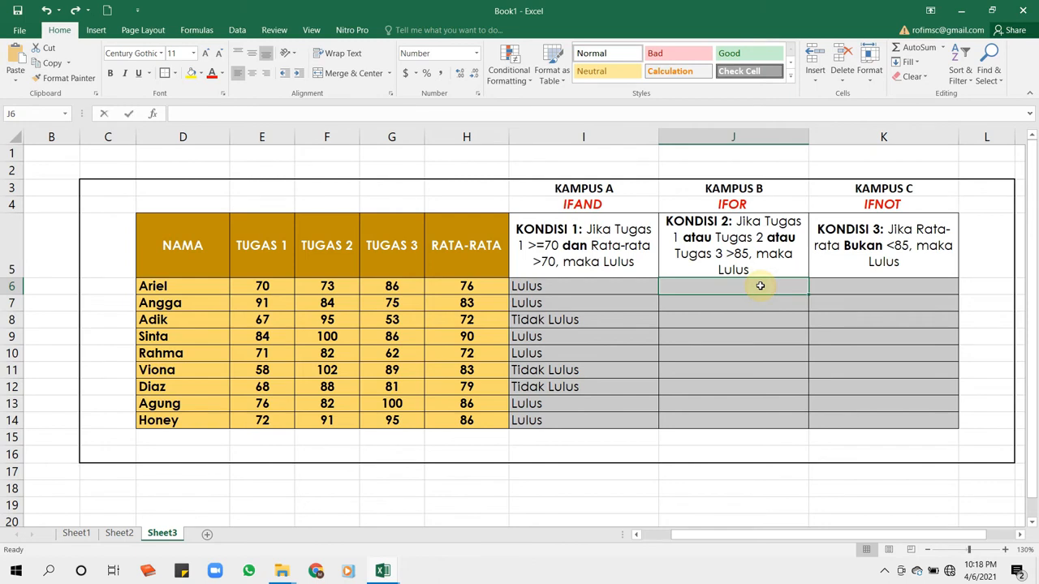
pyautogui.write('=')
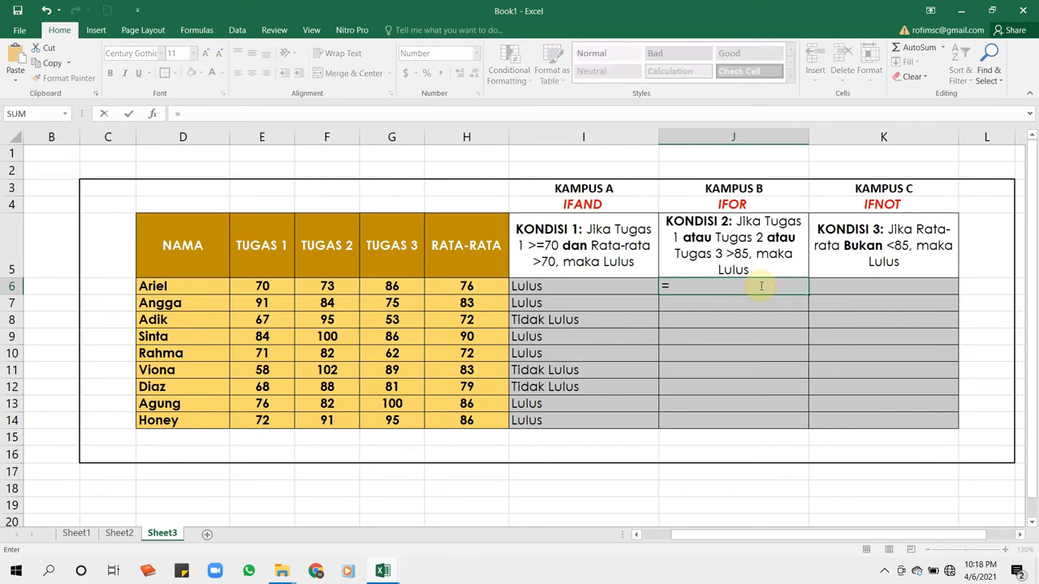
pyautogui.write('IF(OR')
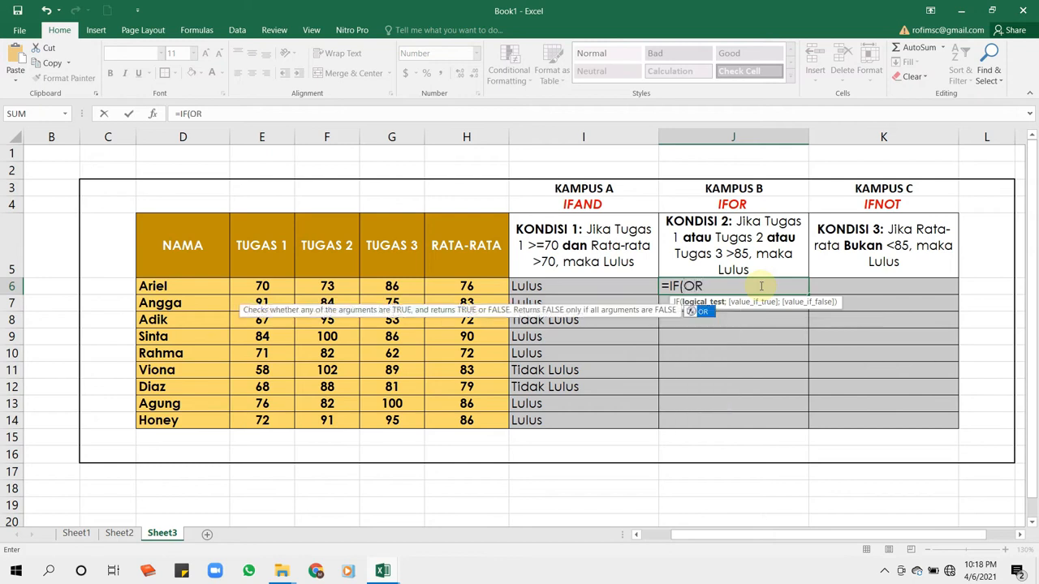
pyautogui.write('(')
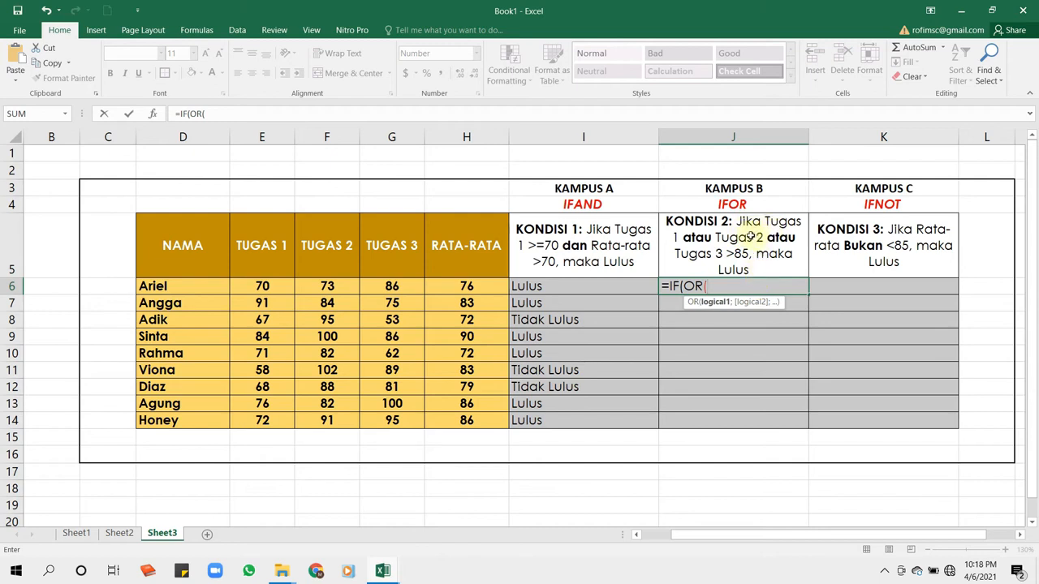
pyautogui.click(274, 285)
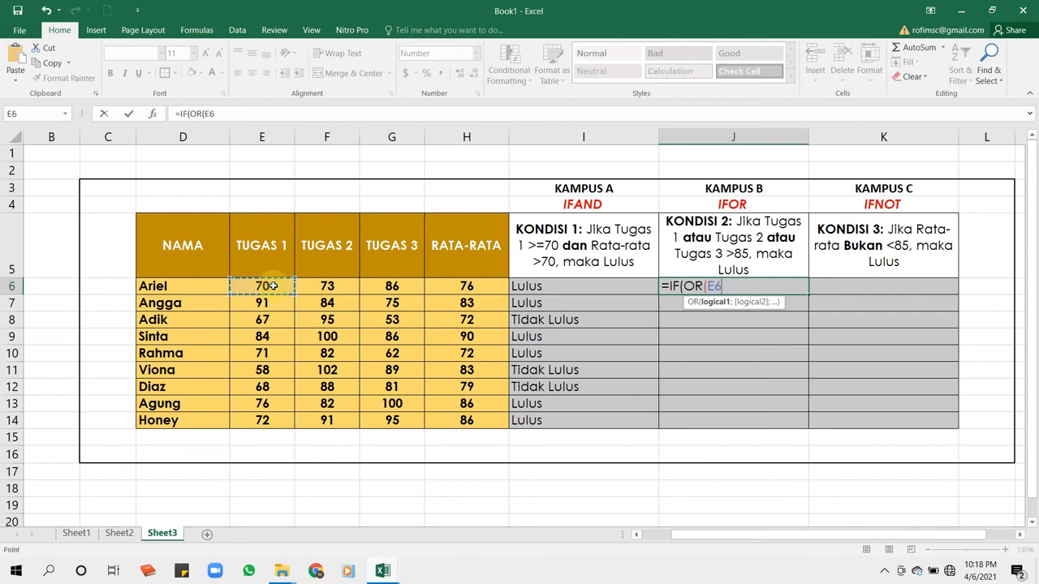
pyautogui.write('>85')
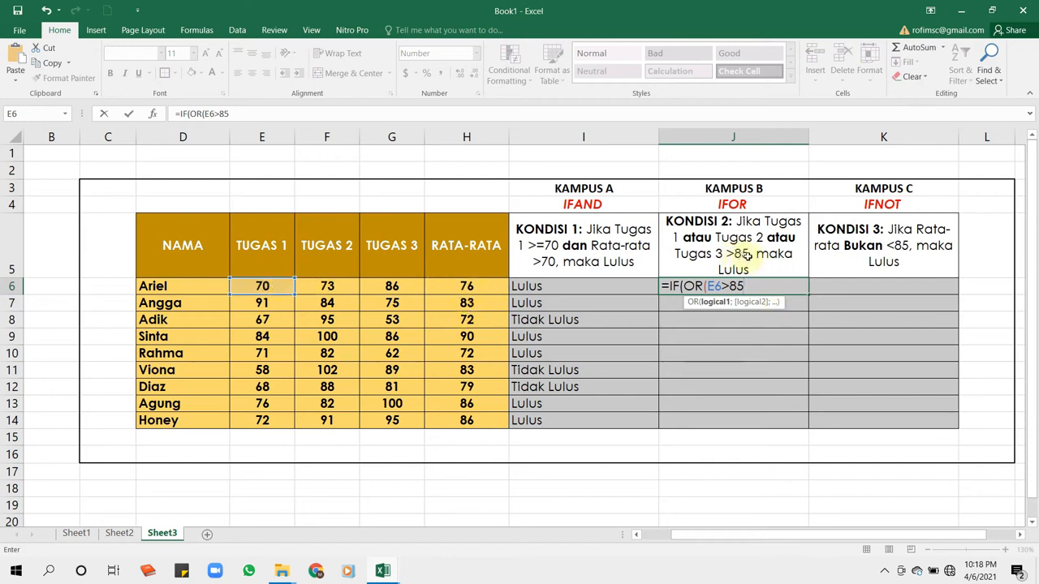
# - Add the tests F6>85 and G6>85 to the OR function in J6 and close its parenthesis
pyautogui.write(';')
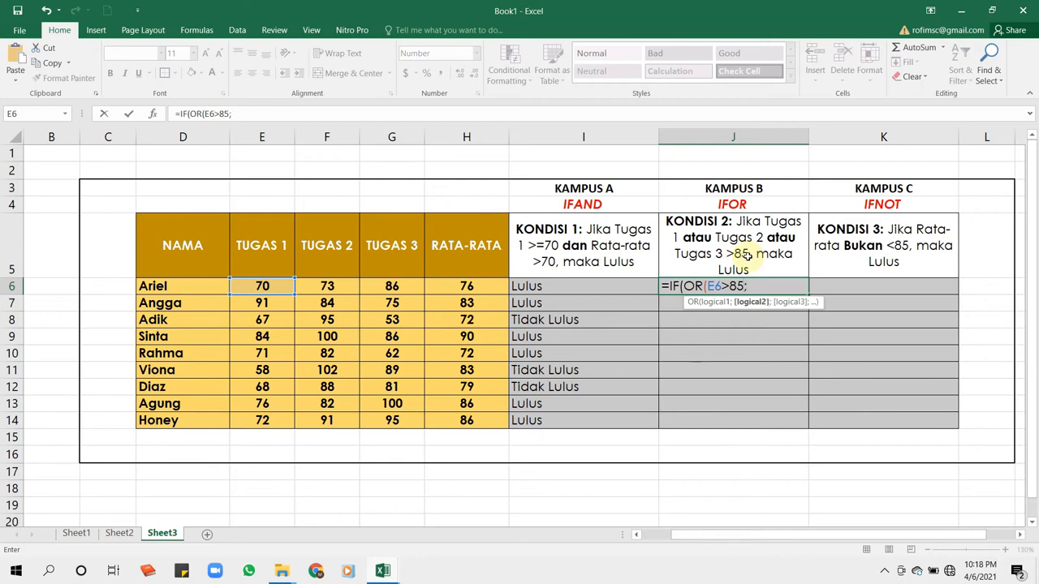
pyautogui.click(333, 285)
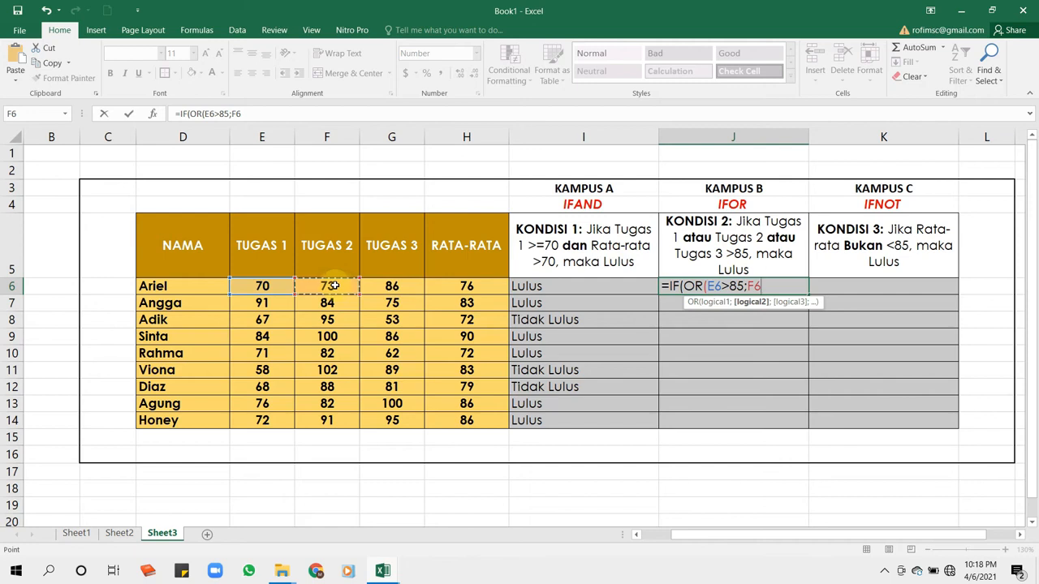
pyautogui.write('>85;')
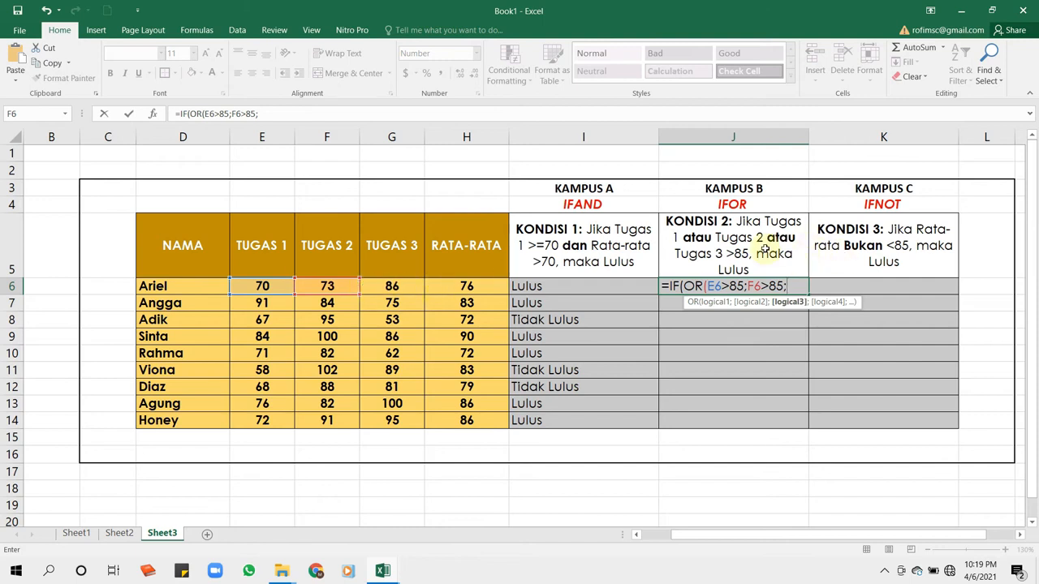
pyautogui.click(402, 286)
pyautogui.write('>')
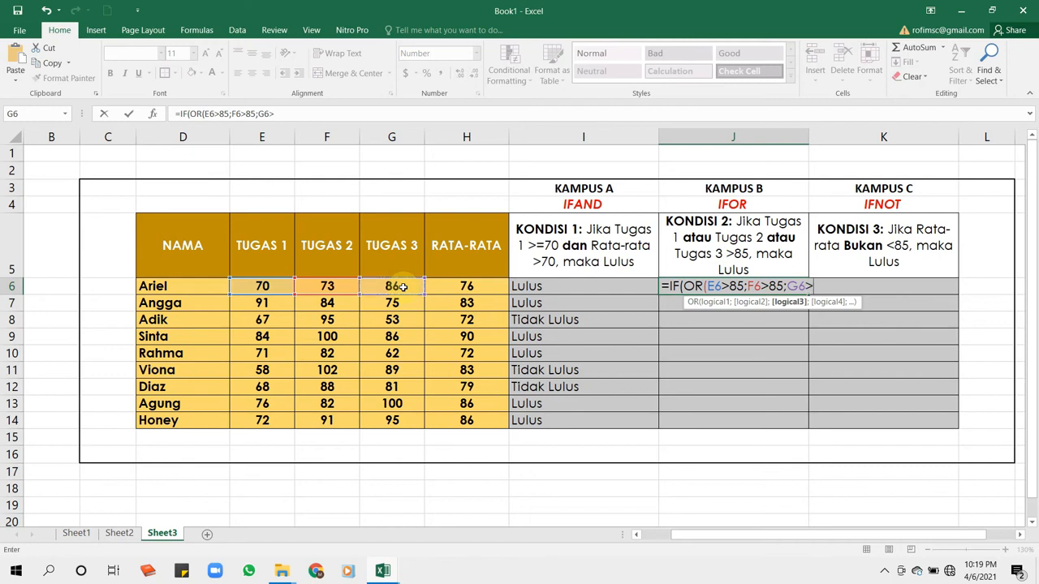
pyautogui.write('85')
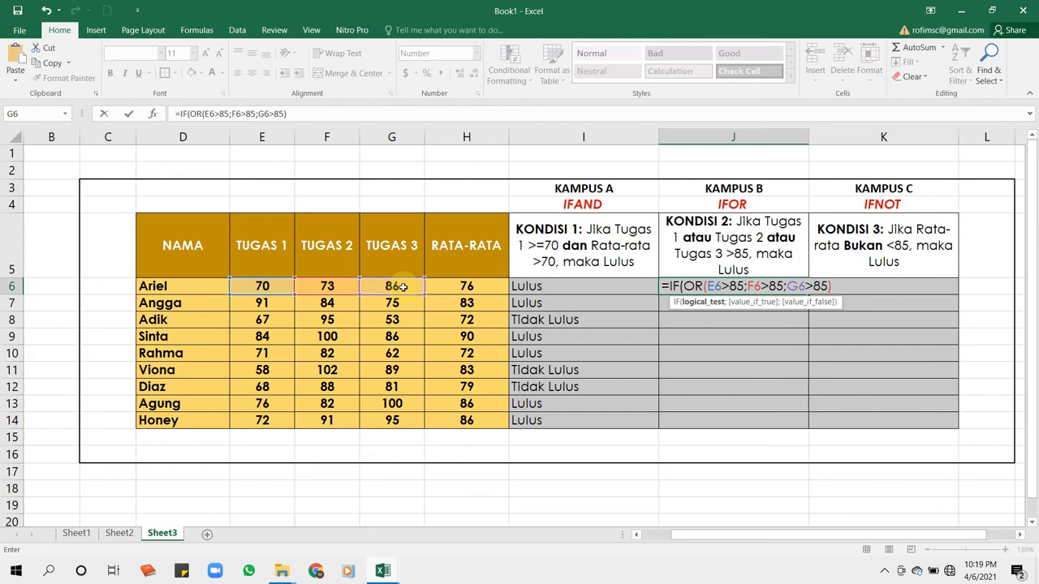
# - Return "Lulus" when the OR test is true and "Tidak Lulus" when false, close the IF formula and enter it in J6
pyautogui.write(';')
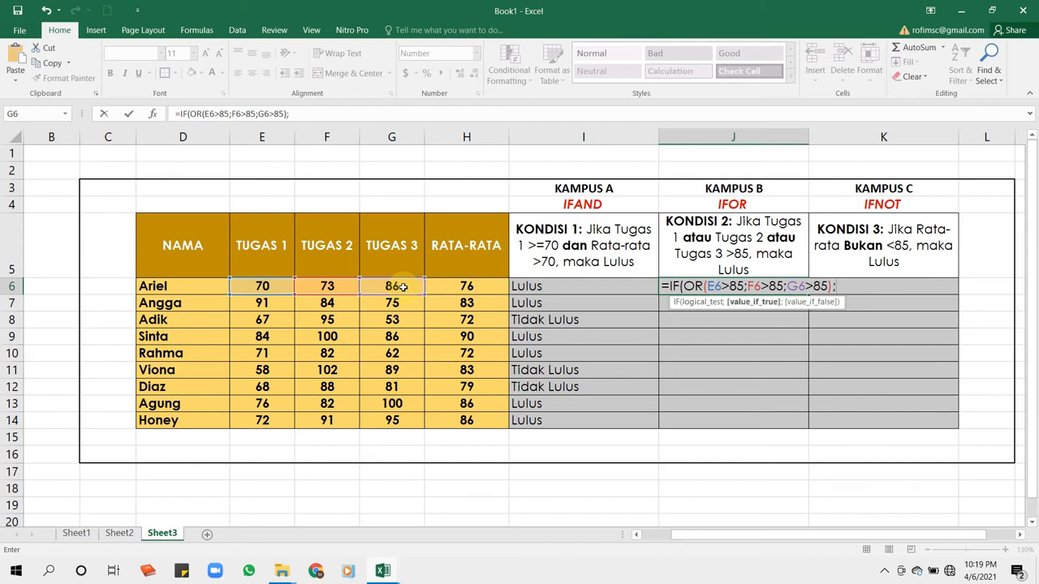
pyautogui.write('"Lulus";"Tid')
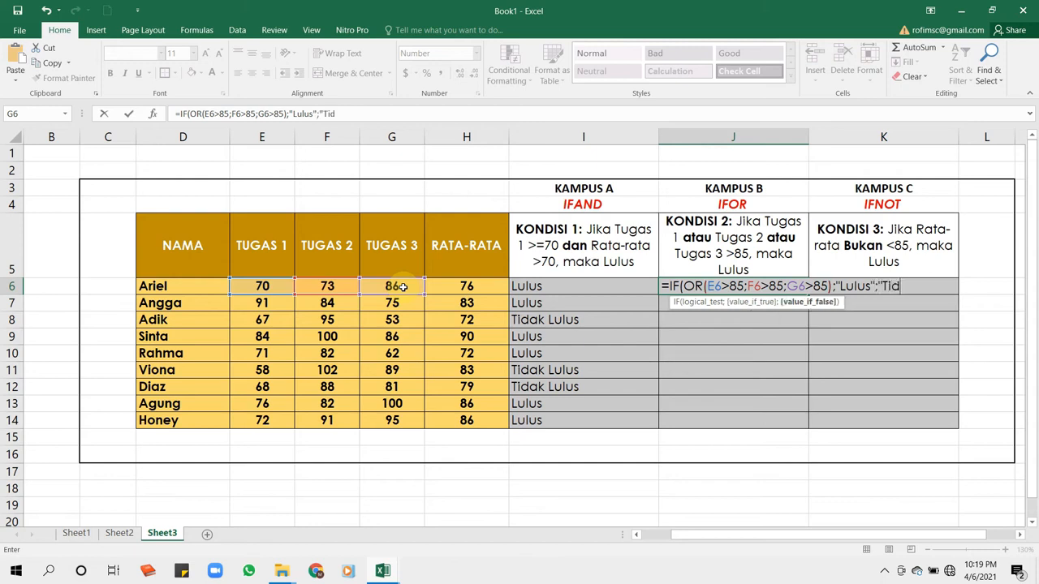
pyautogui.write('ak Lulus")')
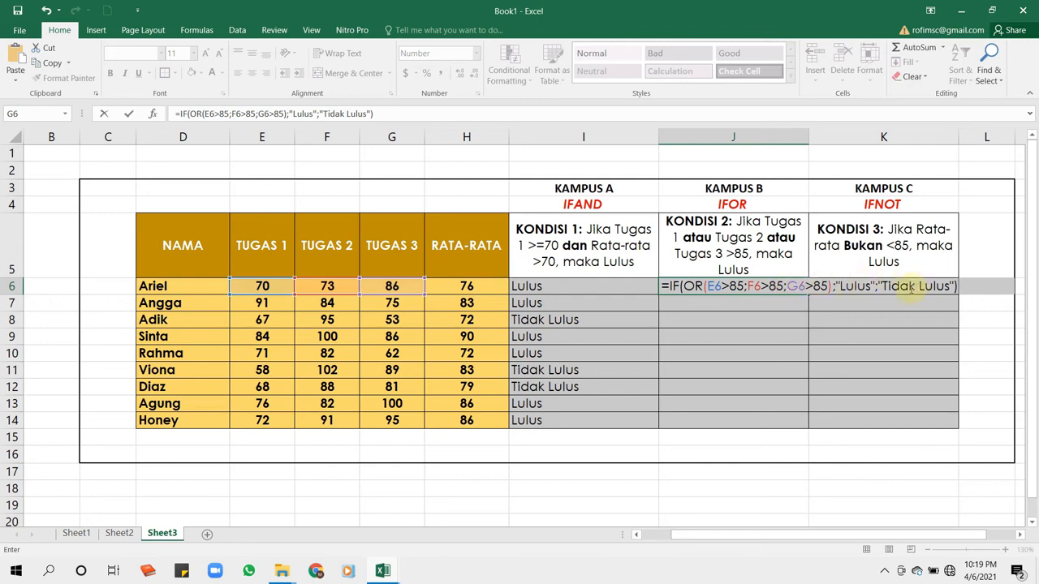
pyautogui.press('Return')
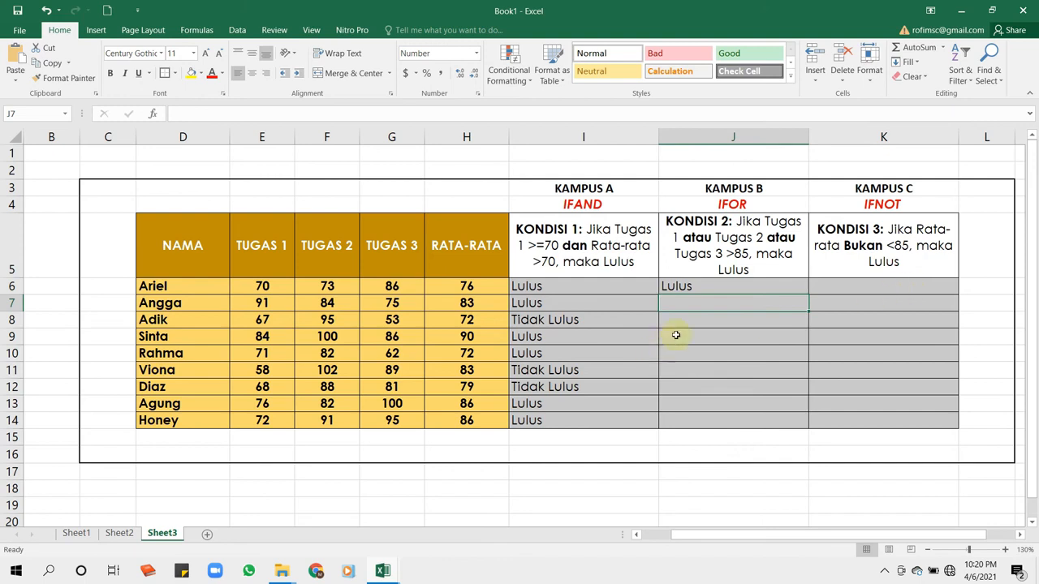
# - Fill the KONDISI 2 formula from J6 down through J14 for all students
pyautogui.click(714, 287)
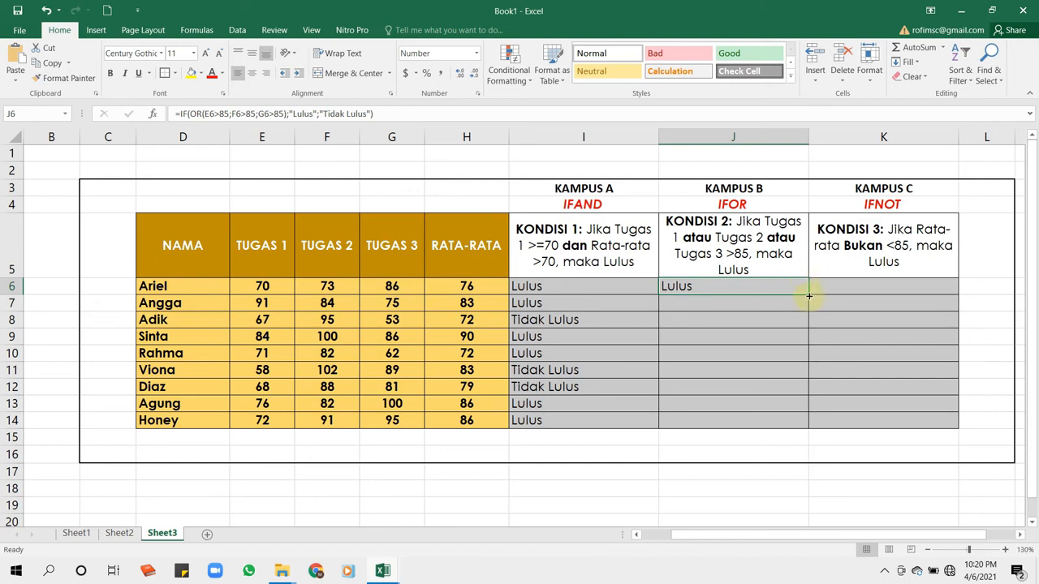
pyautogui.moveTo(808, 296); pyautogui.dragTo(810, 423)
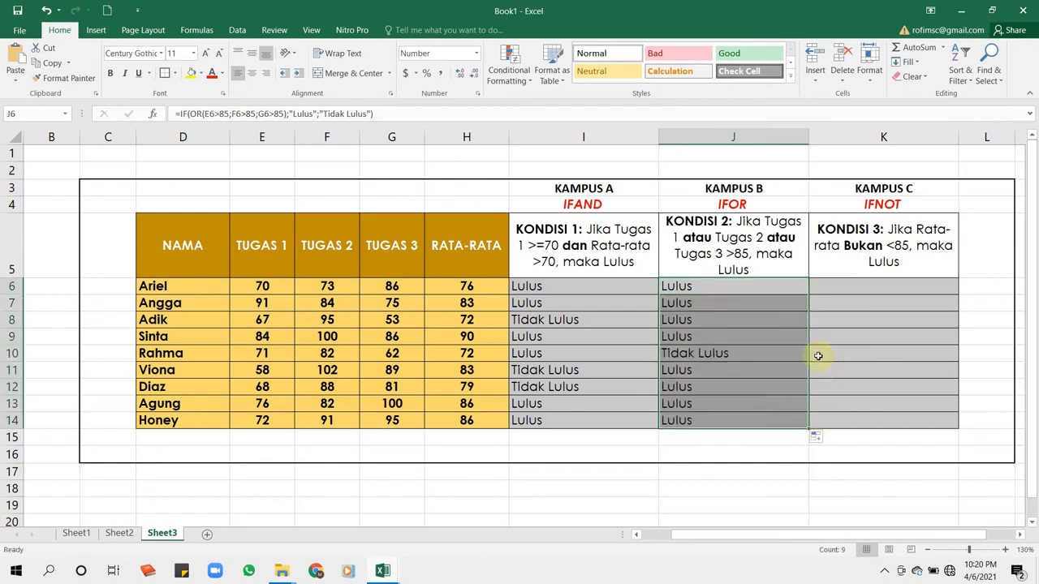
# - Check the KONDISI 2 result in J10 against that student's TUGAS 1, TUGAS 2 and TUGAS 3 scores in E10:G10
pyautogui.click(730, 355)
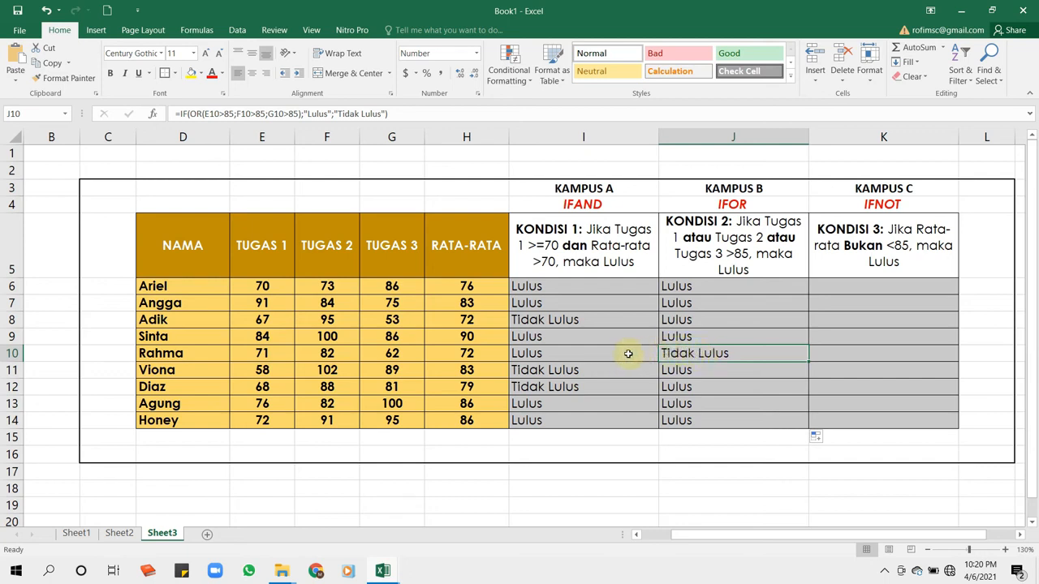
pyautogui.click(265, 353)
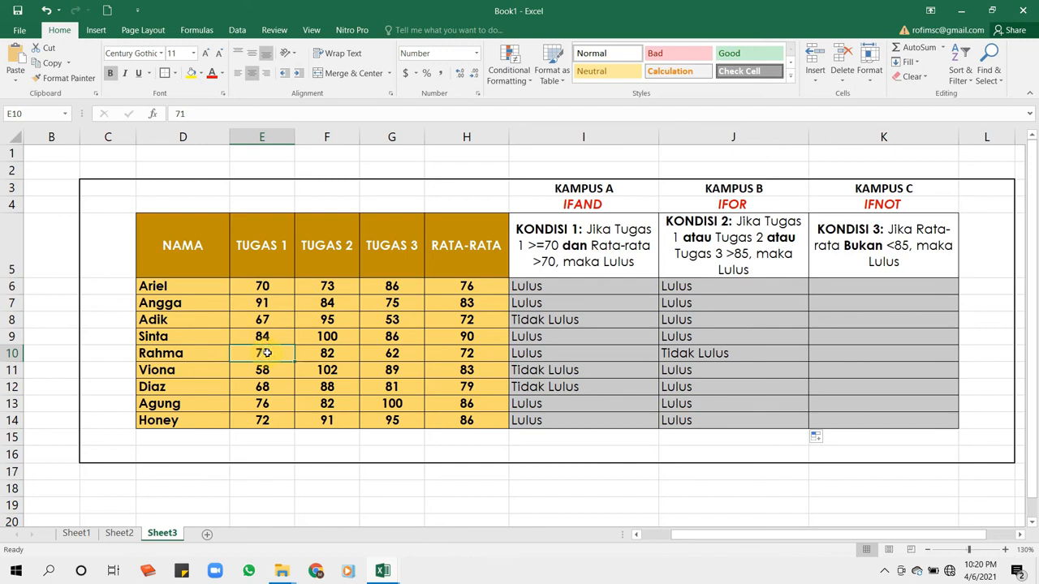
pyautogui.click(331, 354)
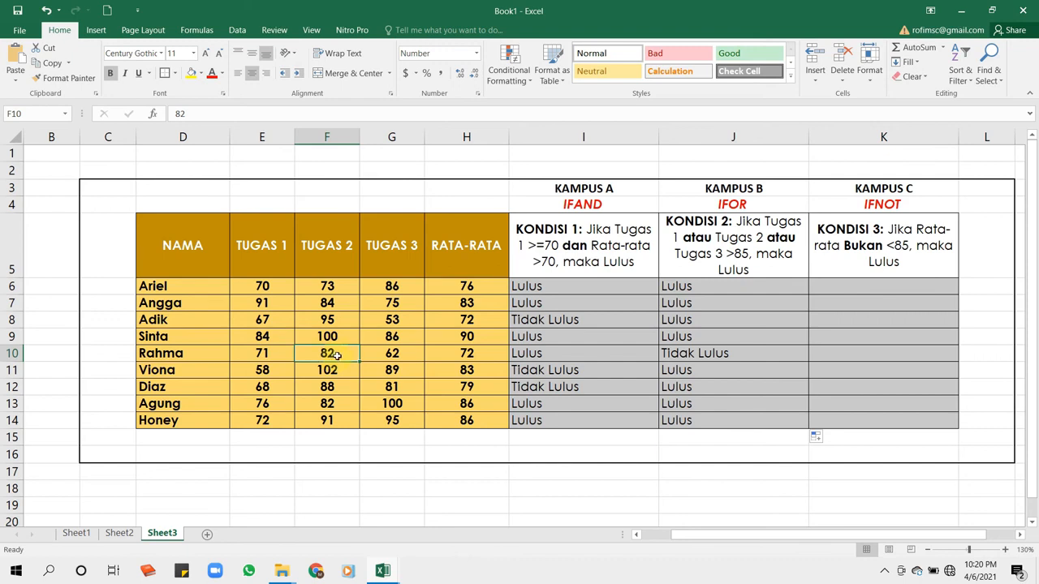
pyautogui.click(402, 359)
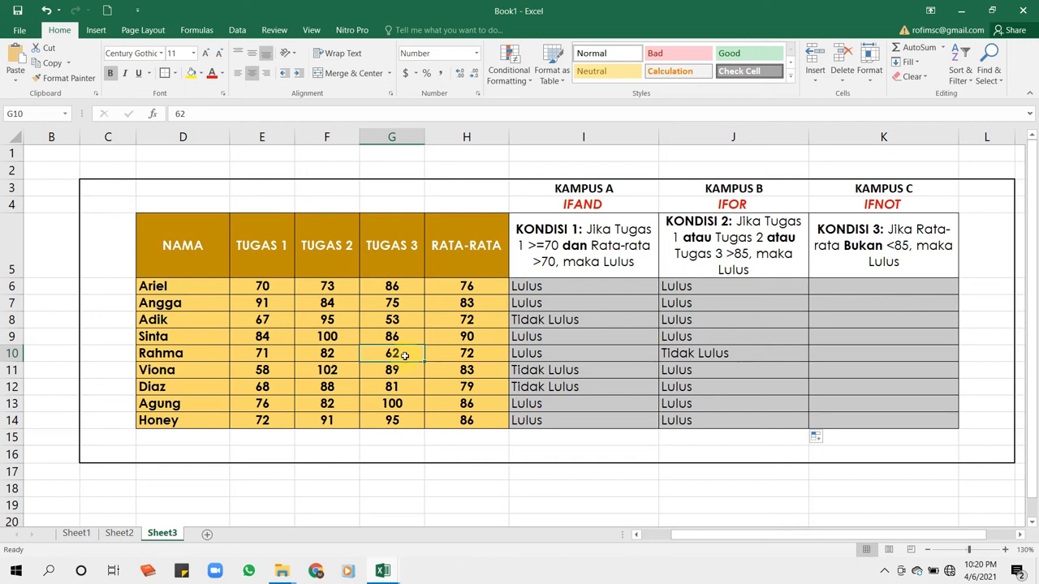
pyautogui.moveTo(268, 355); pyautogui.dragTo(376, 354)
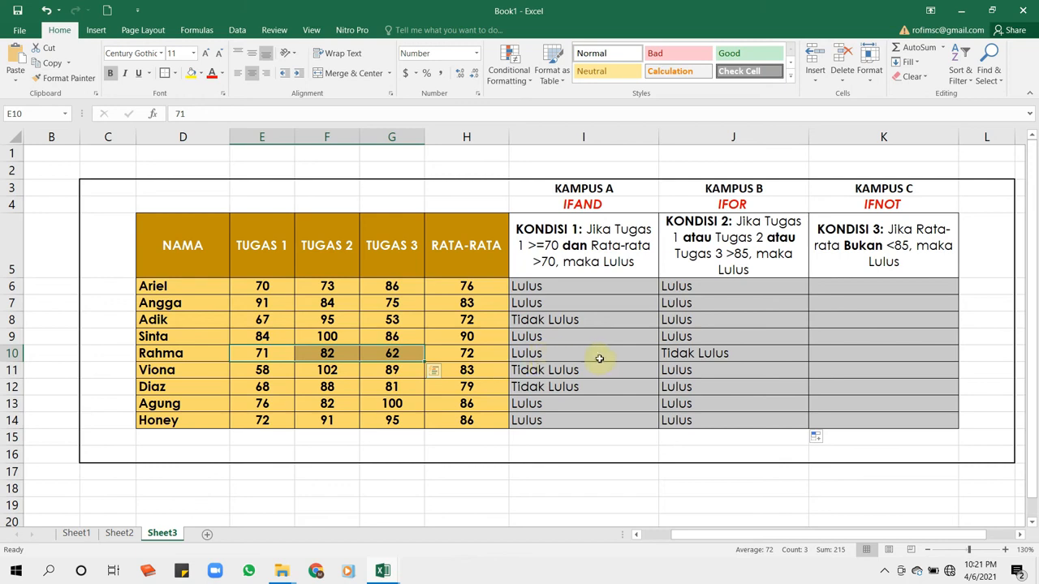
# - Review the J10 formula against the KONDISI 2 rule and read the KONDISI 3 rule for KAMPUS C in K5
pyautogui.click(714, 354)
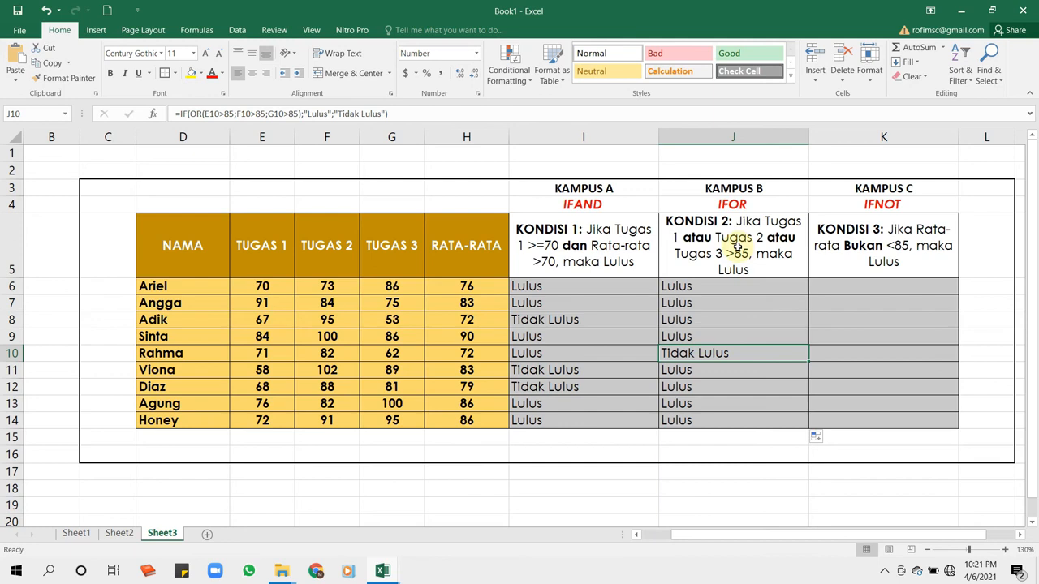
pyautogui.click(736, 135)
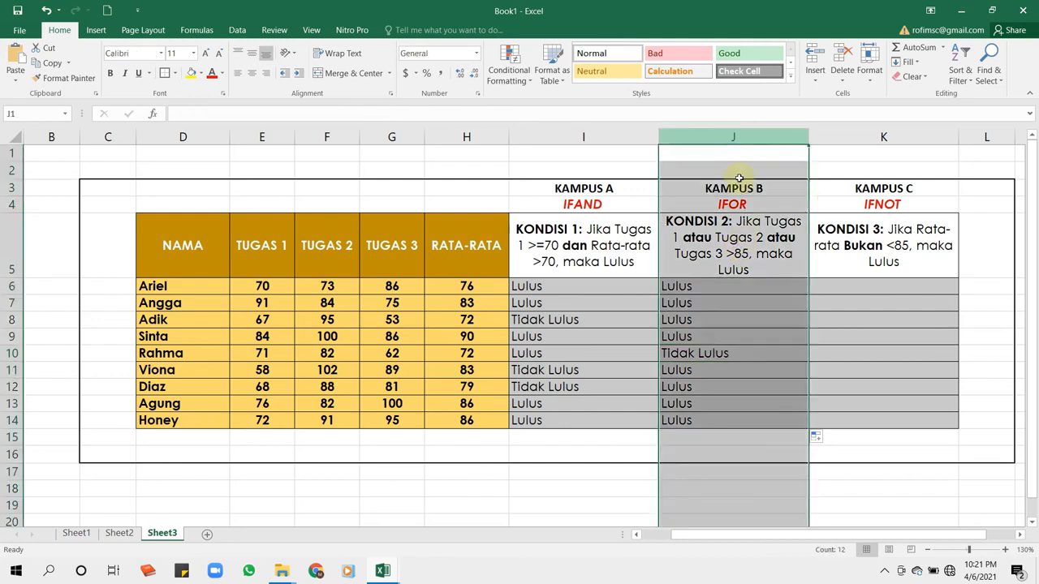
pyautogui.click(740, 243)
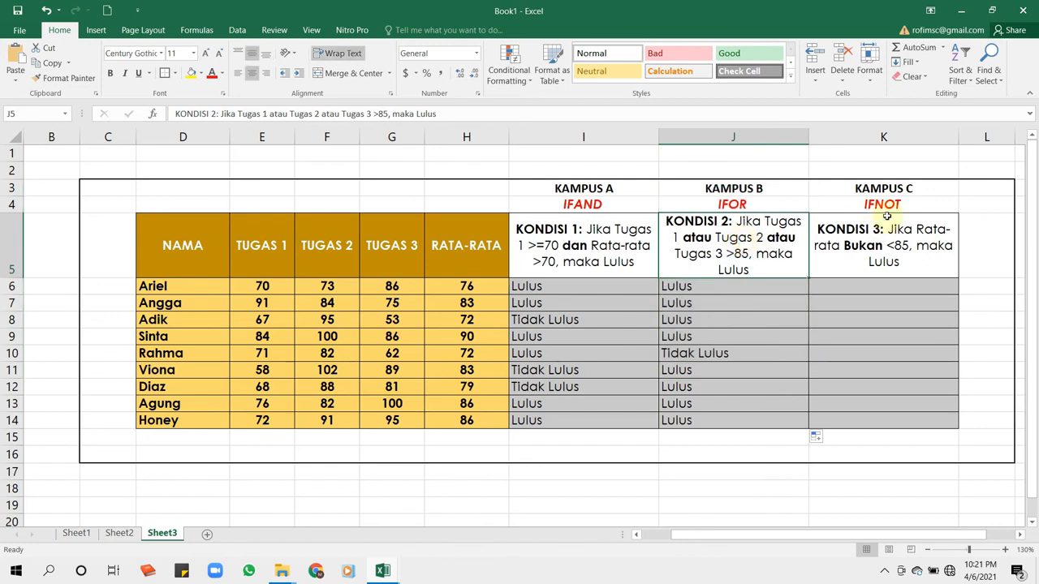
pyautogui.click(887, 132)
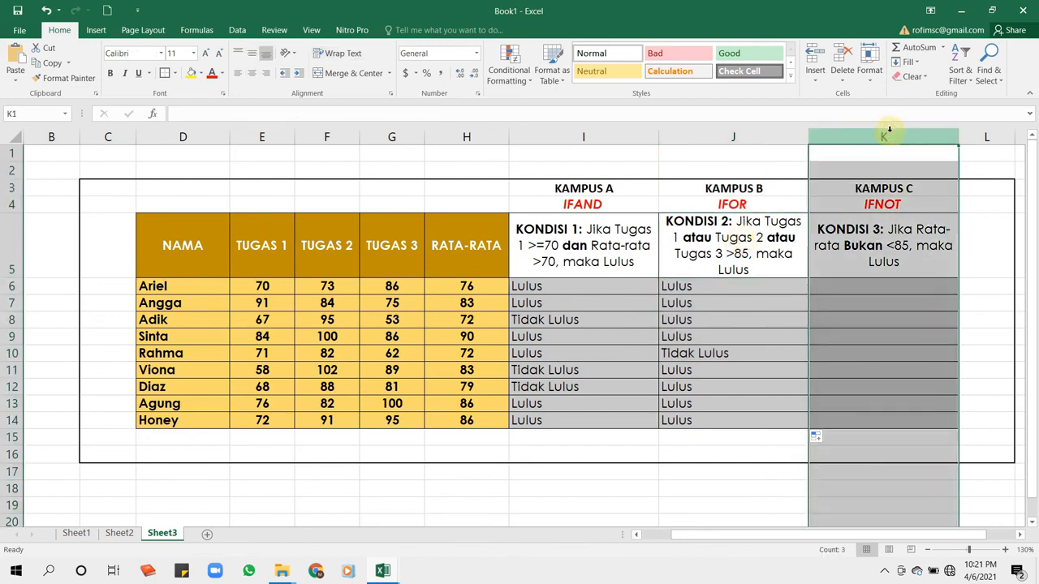
pyautogui.click(876, 259)
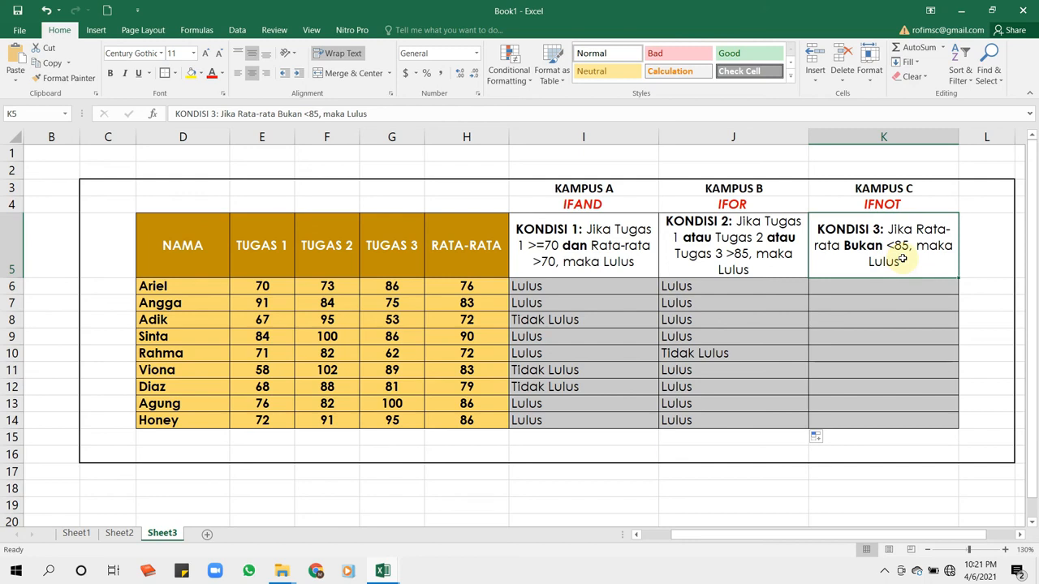
# - Start an IF formula in K6 with a nested NOT function as its logical test
pyautogui.click(880, 285)
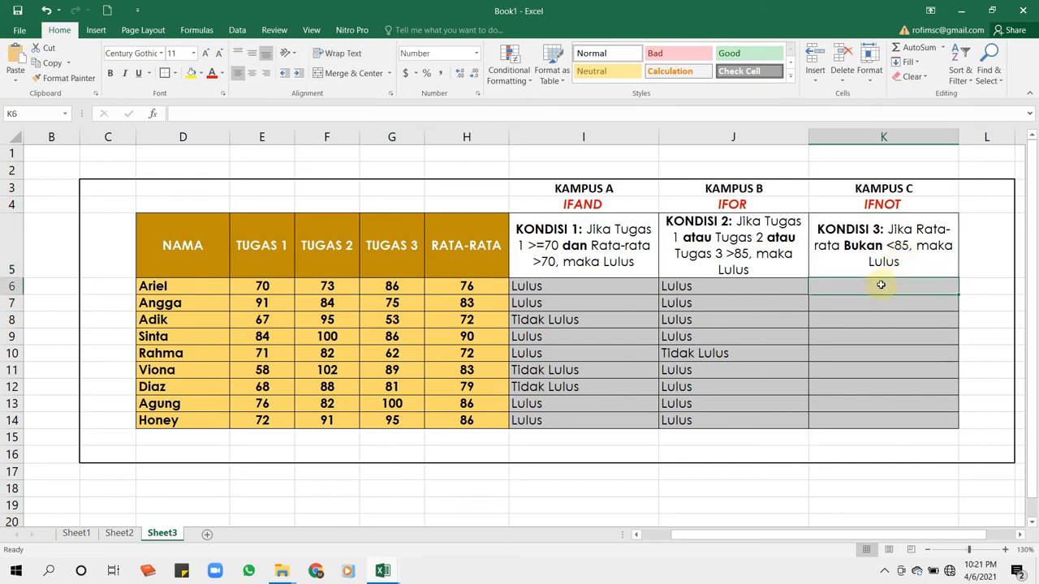
pyautogui.write('=if')
pyautogui.press('BackSpace')
pyautogui.press('BackSpace')
pyautogui.write('IF')
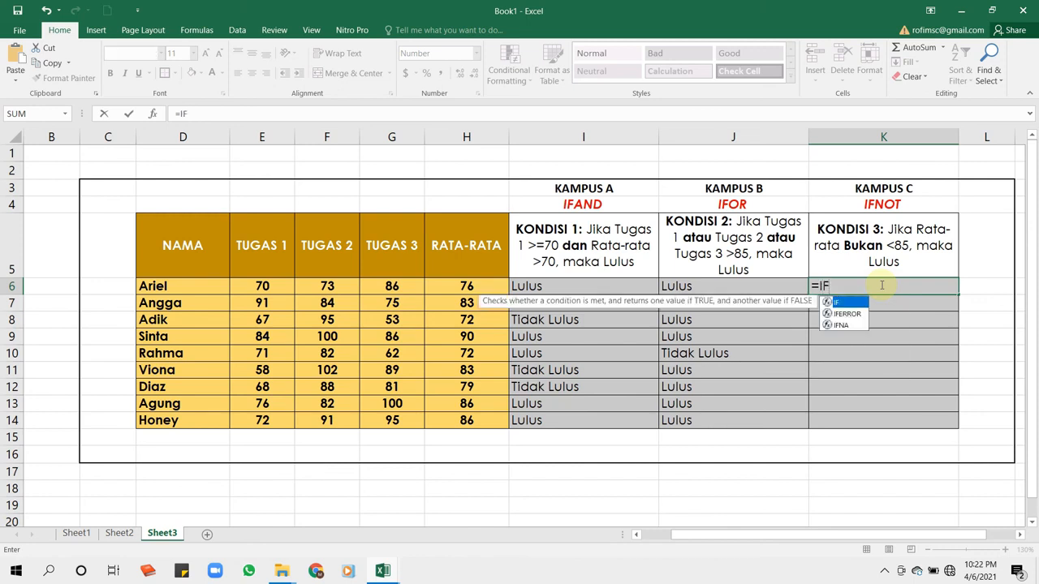
pyautogui.write('(N0')
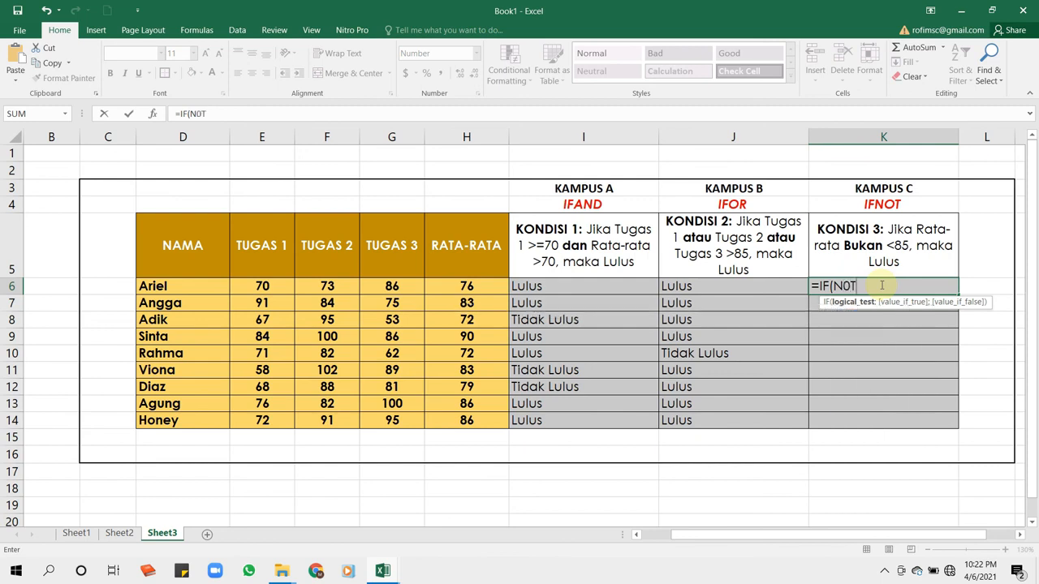
pyautogui.write('T')
pyautogui.press('BackSpace')
pyautogui.press('BackSpace')
pyautogui.write('OT')
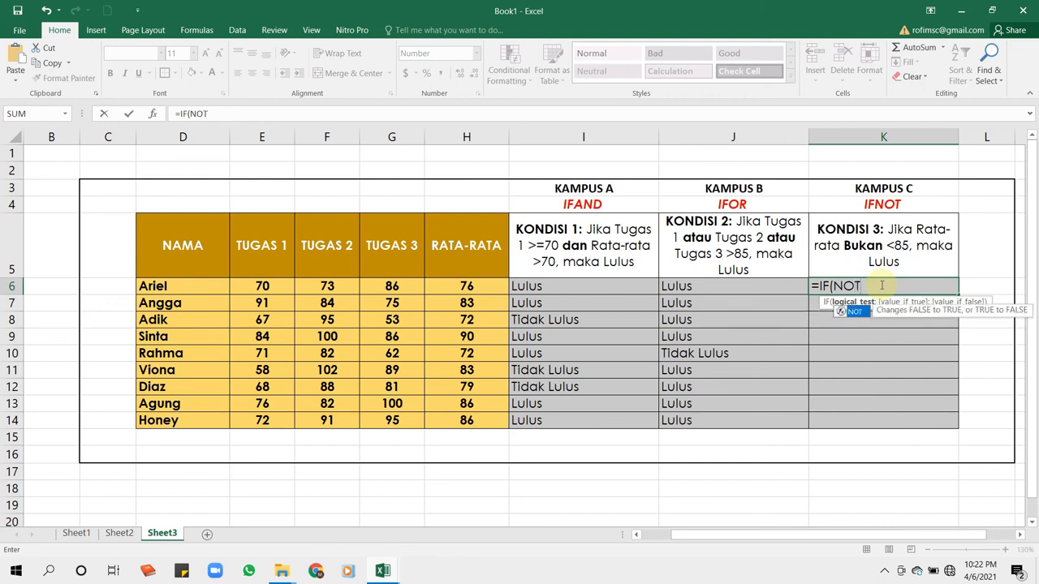
pyautogui.write('(')
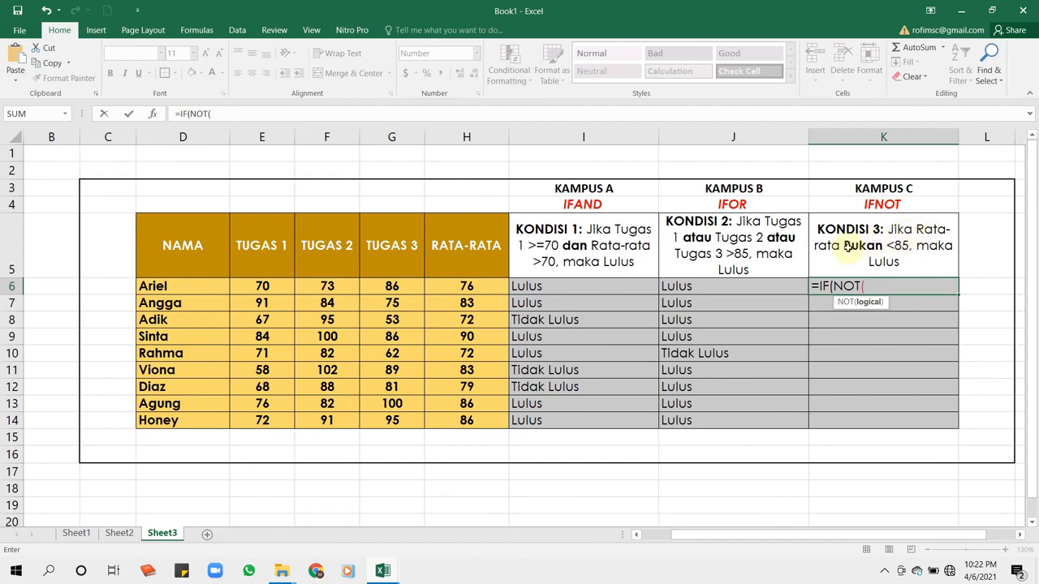
# - Add the test H6<85 to the NOT function in K6 and close its parenthesis
pyautogui.click(469, 288)
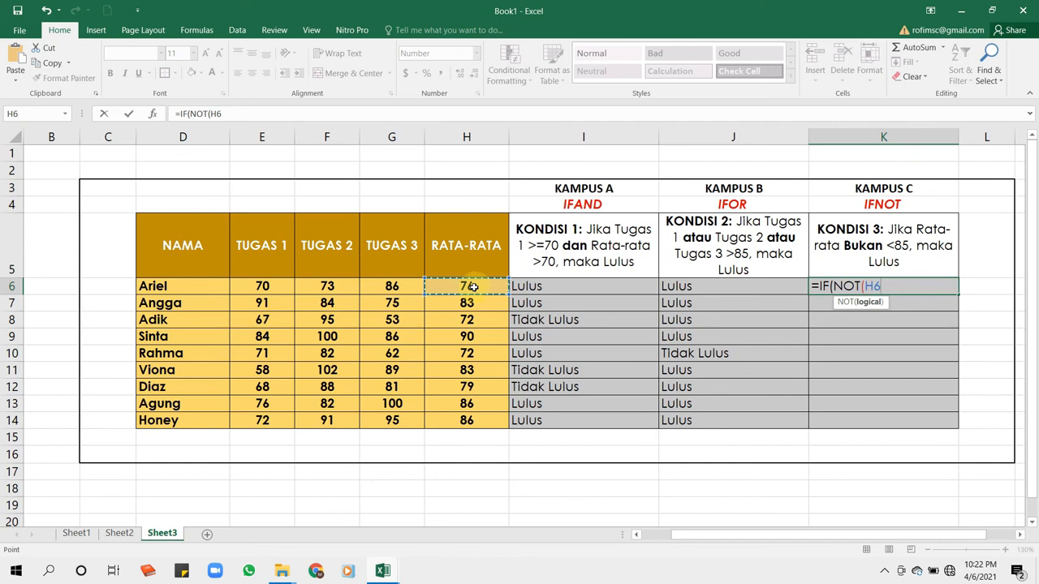
pyautogui.write(')')
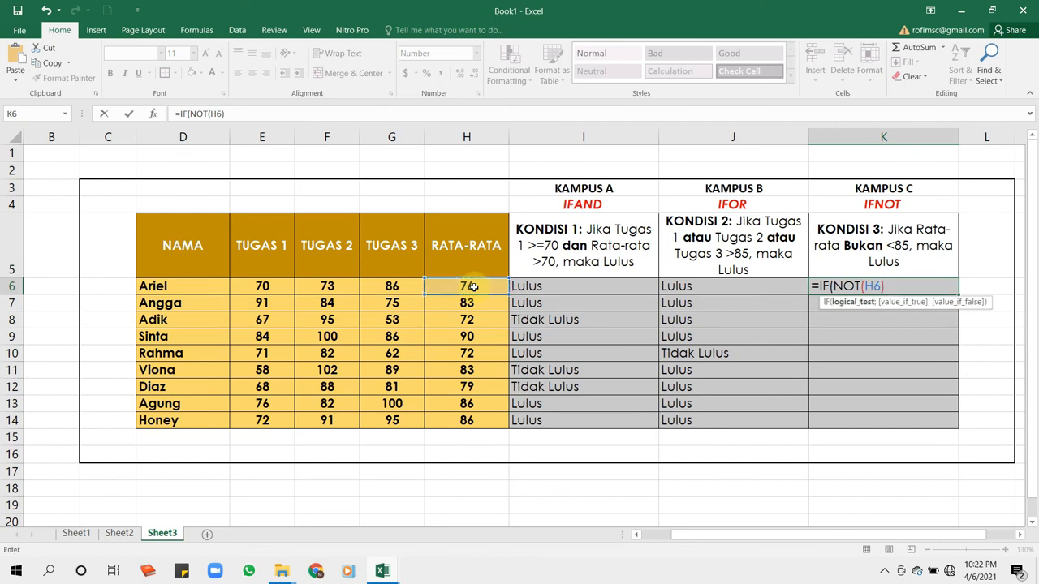
pyautogui.press('BackSpace')
pyautogui.write('<85')
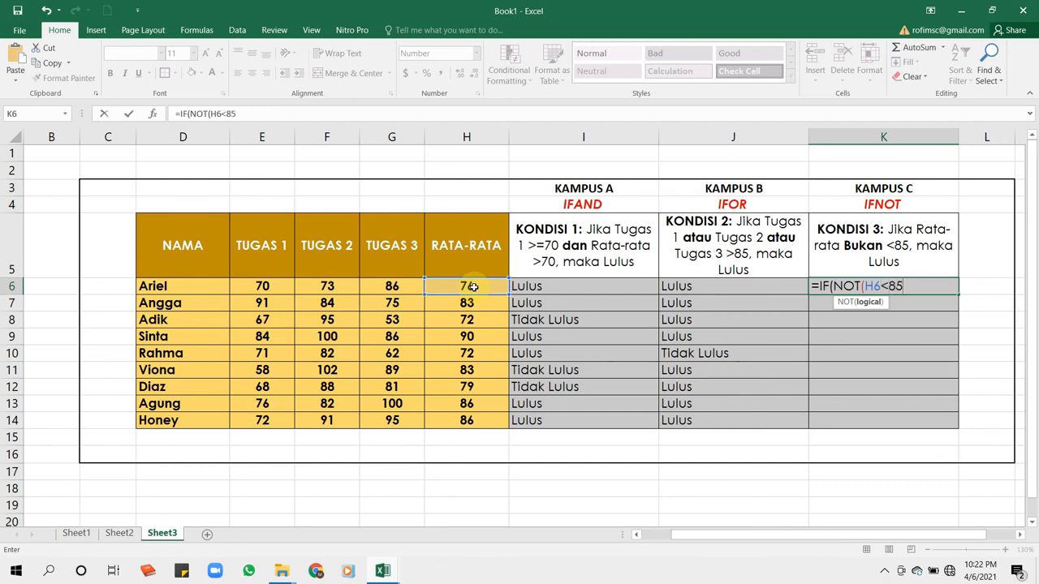
pyautogui.write(')')
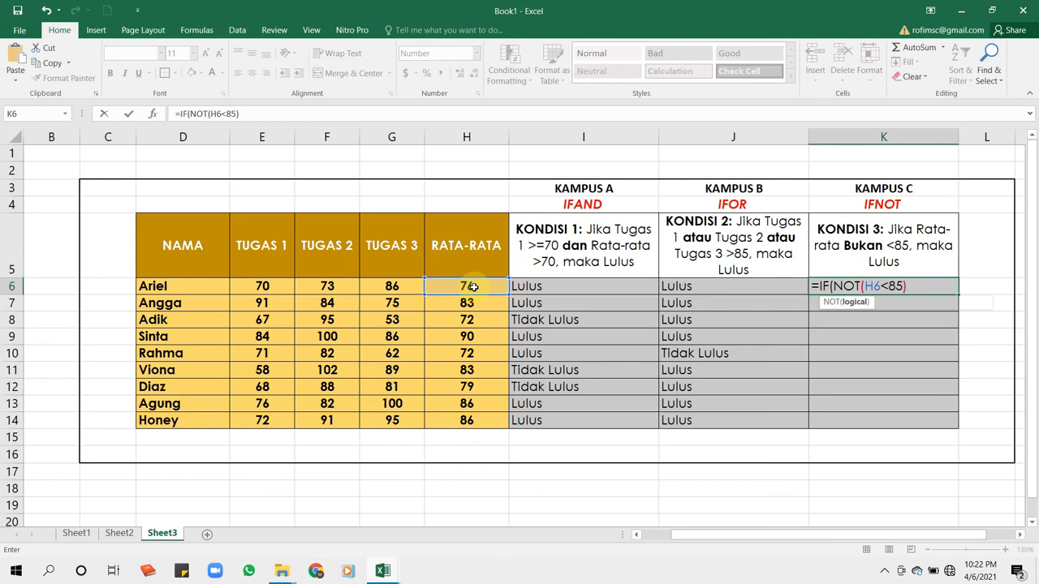
pyautogui.write(';')
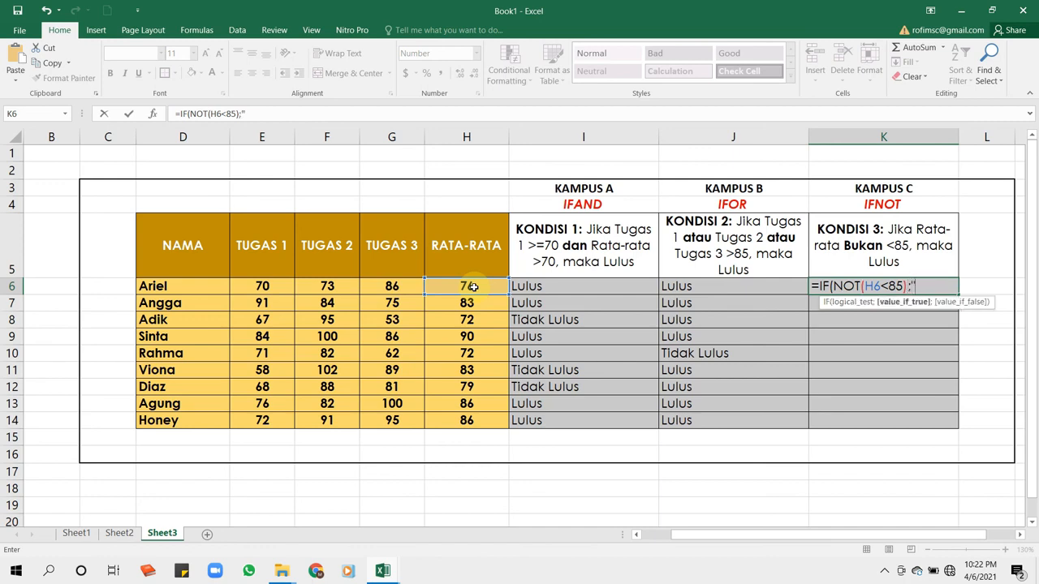
pyautogui.write('"Lulus";')
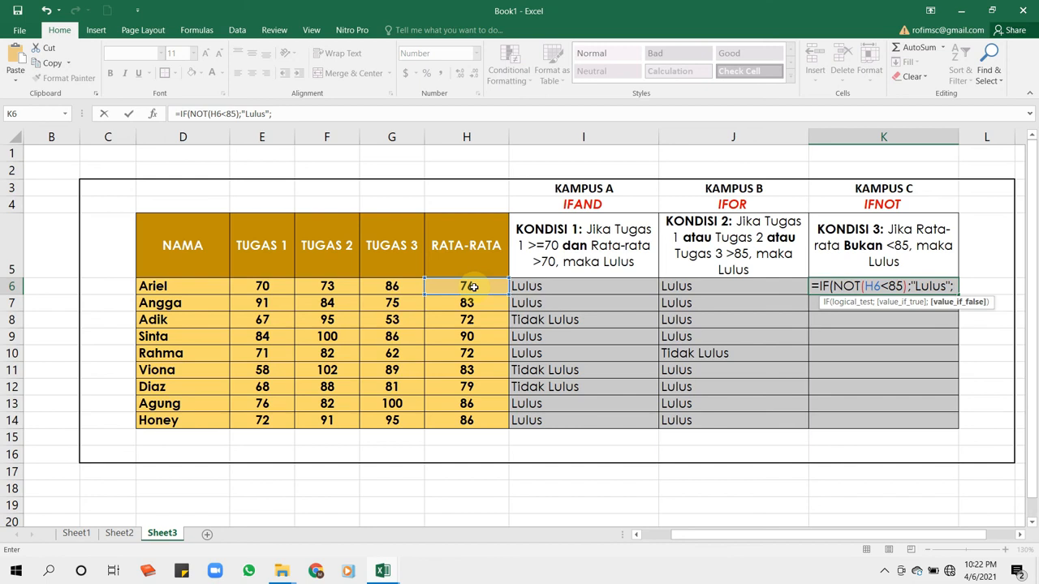
pyautogui.write('"TR')
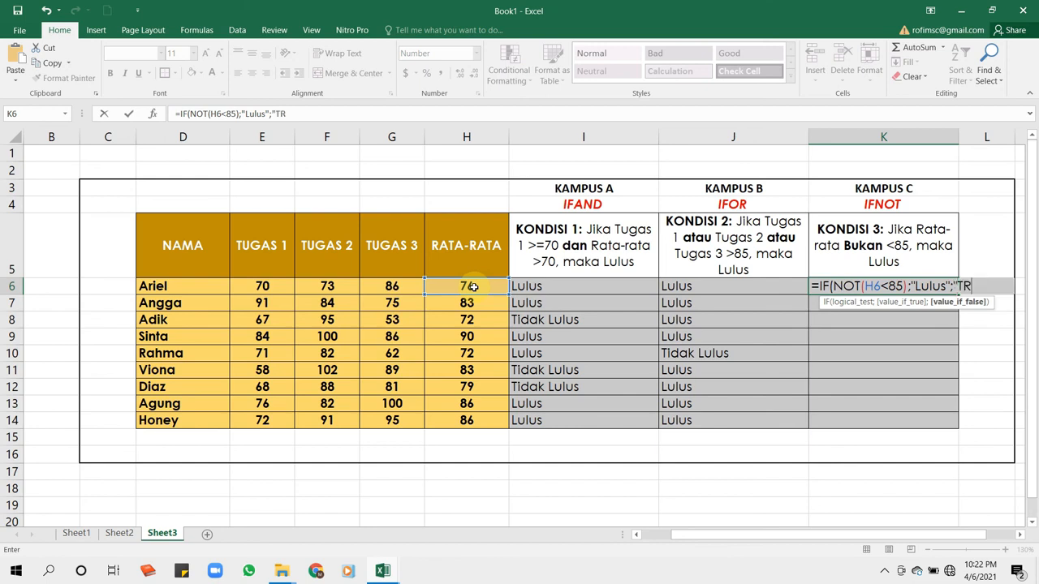
# - Add "Lulus" as the true result and Tidak Lulus as the false result in K6, close the IF formula and submit it
pyautogui.press('BackSpace')
pyautogui.write('idak Lulus')
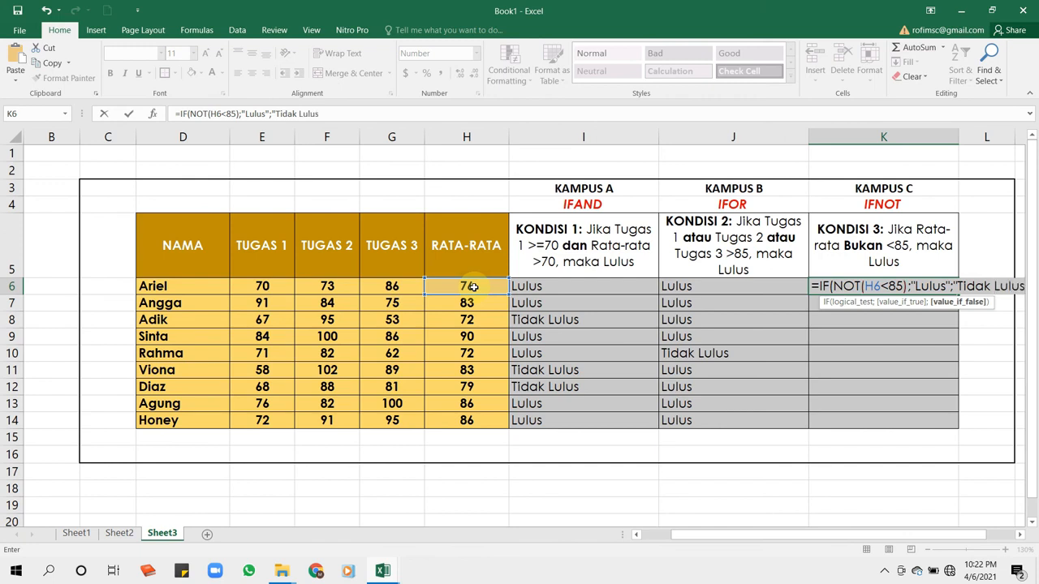
pyautogui.write('")')
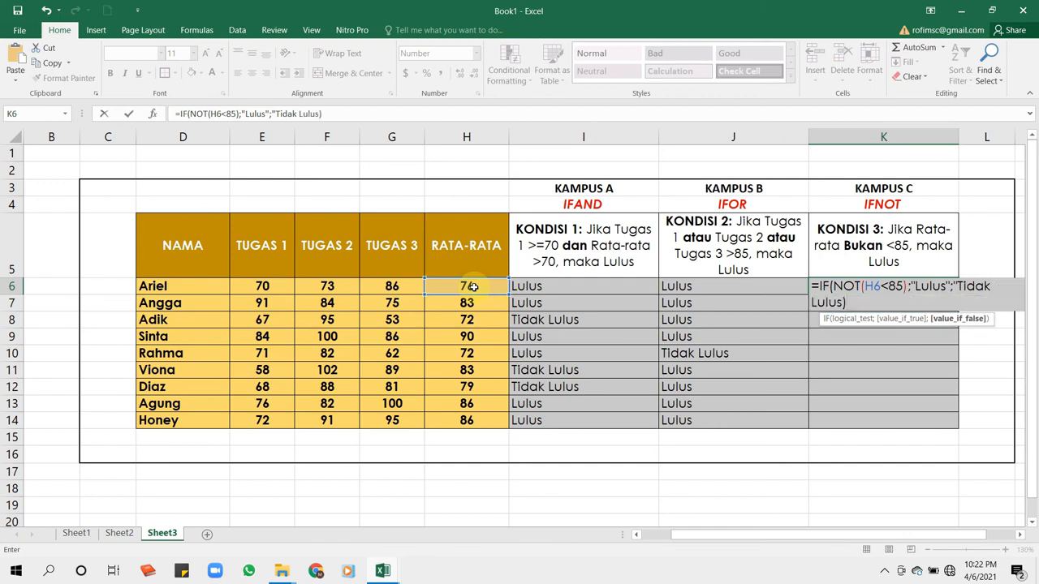
pyautogui.press('Return')
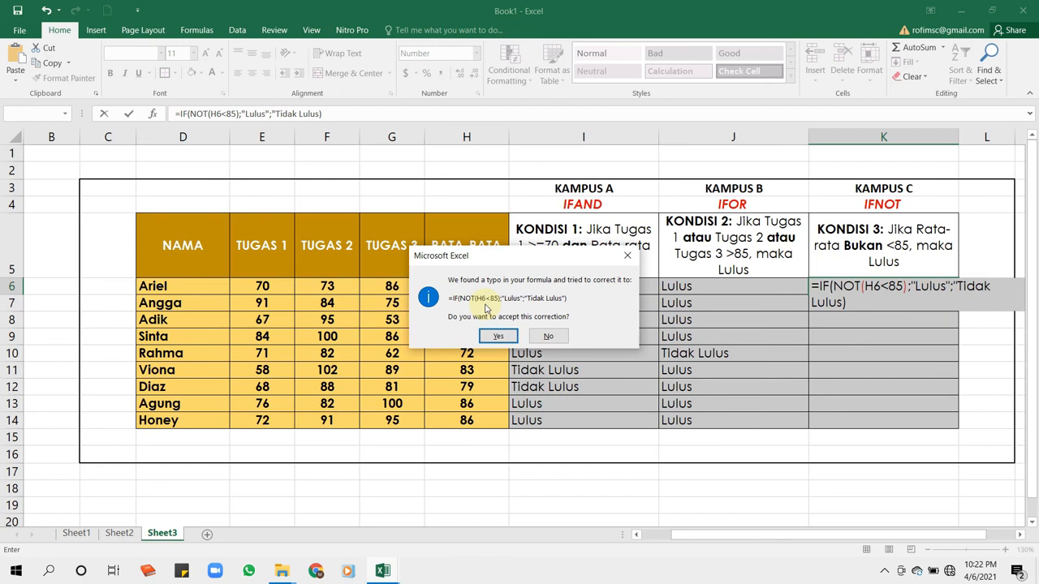
# - Reject the suggested correction, add the missing closing quotation mark after Tidak Lulus in the K6 formula and enter it
pyautogui.click(628, 255)
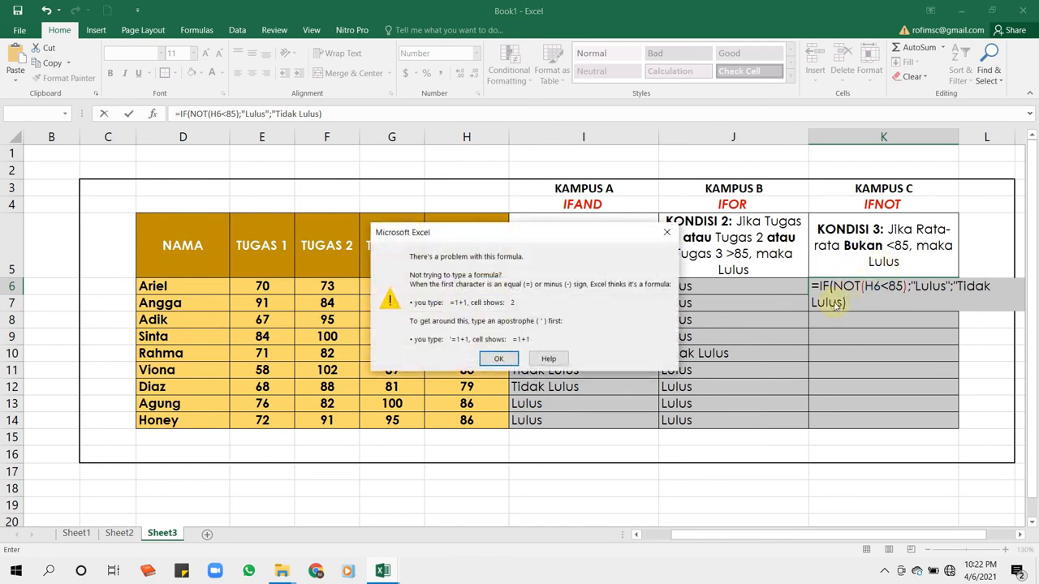
pyautogui.click(667, 233)
pyautogui.click(844, 302)
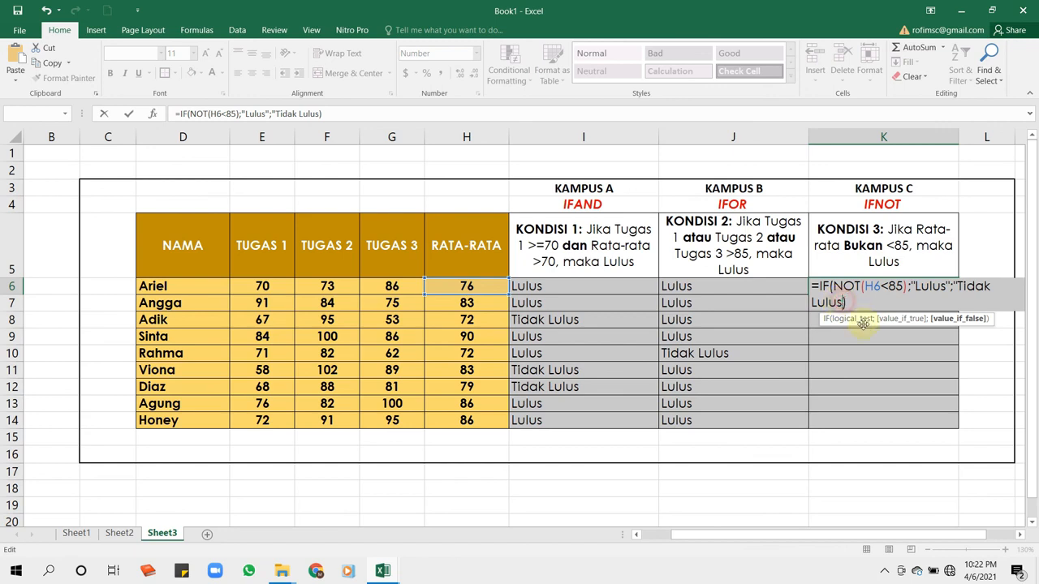
pyautogui.write('"')
pyautogui.click(858, 302)
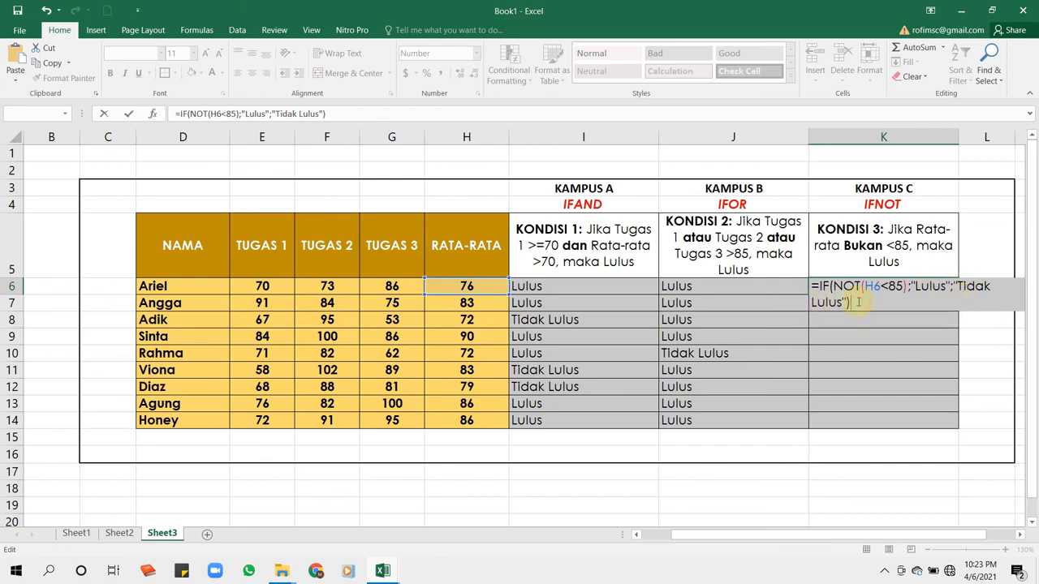
pyautogui.press('Return')
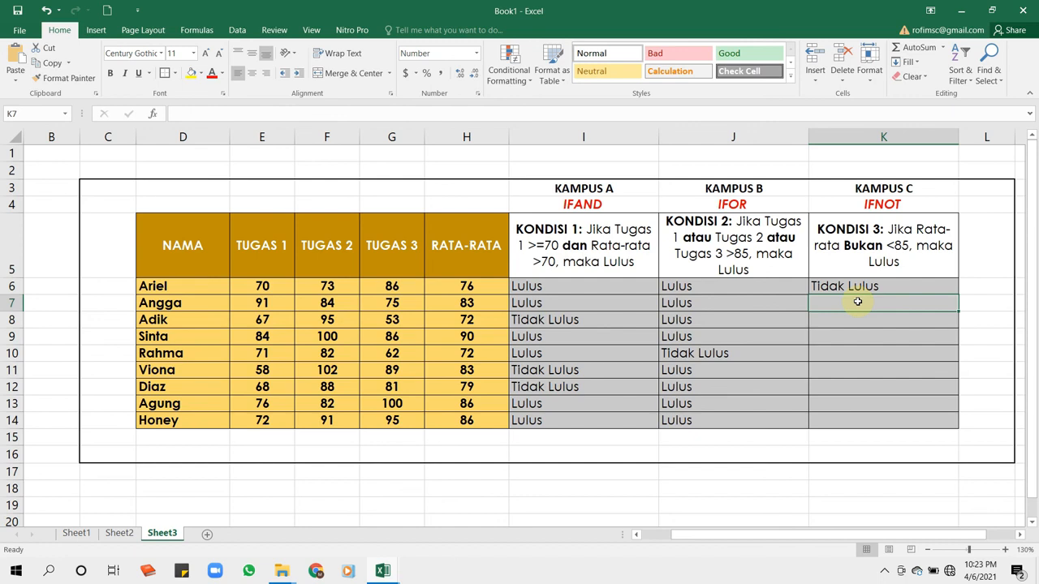
# - Check K6 against the average in H6 and fill the KONDISI 3 formula down through K14 for all students
pyautogui.click(866, 284)
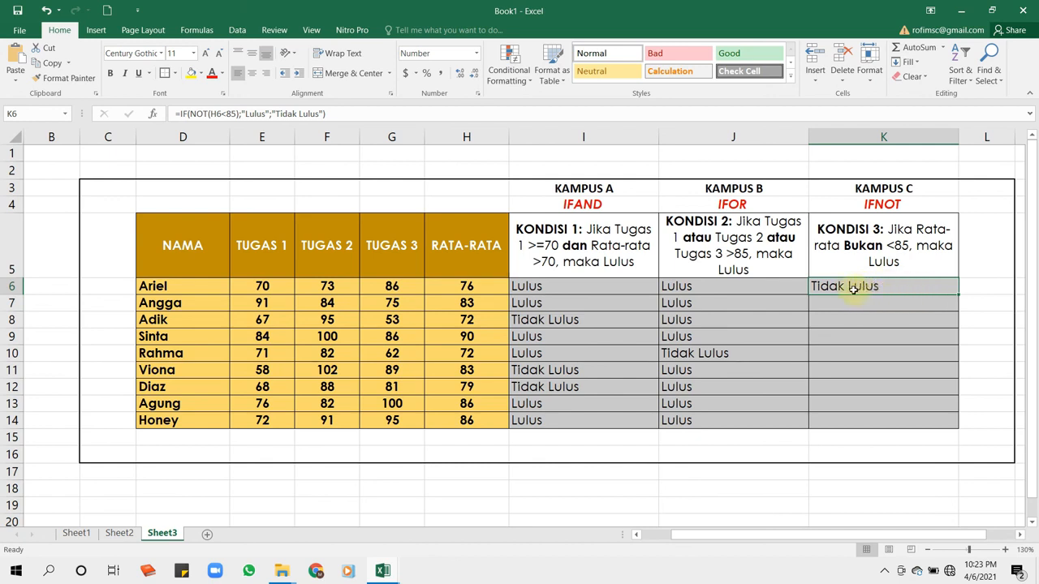
pyautogui.click(479, 289)
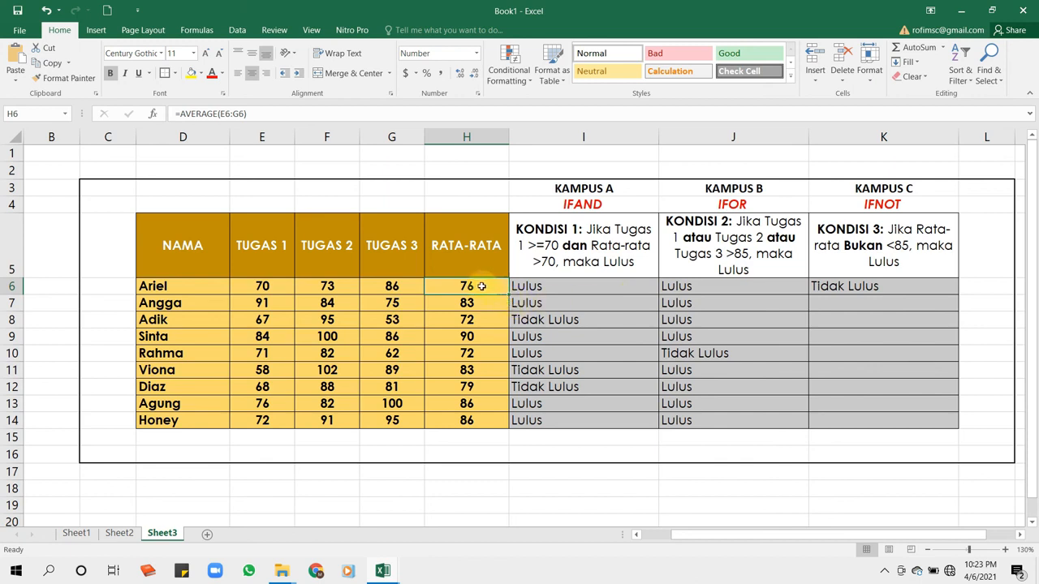
pyautogui.click(860, 286)
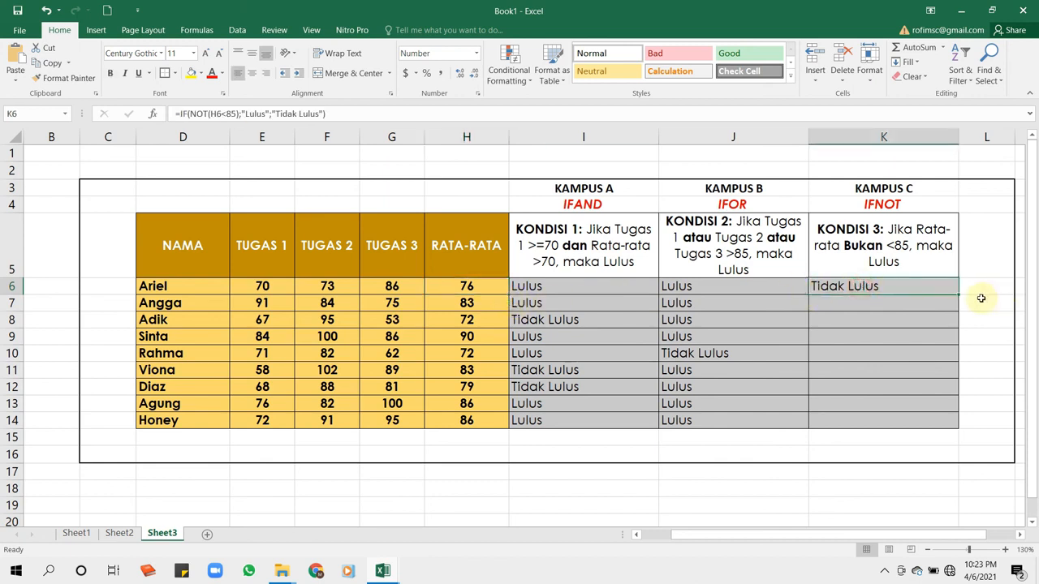
pyautogui.moveTo(959, 295); pyautogui.dragTo(961, 420)
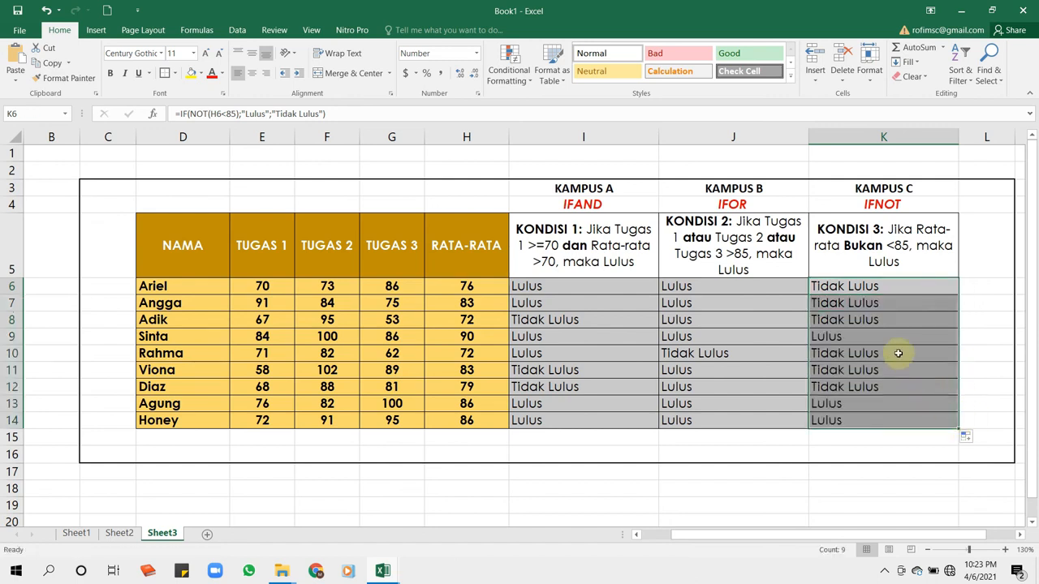
# - Check the KONDISI 3 result in K9 against the average in H9 and review the KAMPUS A, B and C columns
pyautogui.click(868, 336)
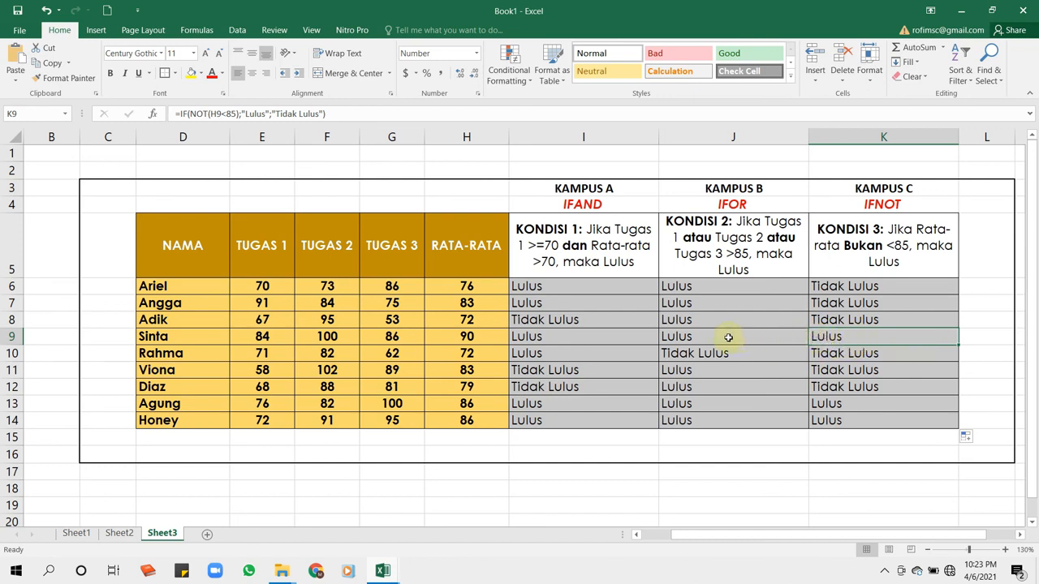
pyautogui.click(467, 336)
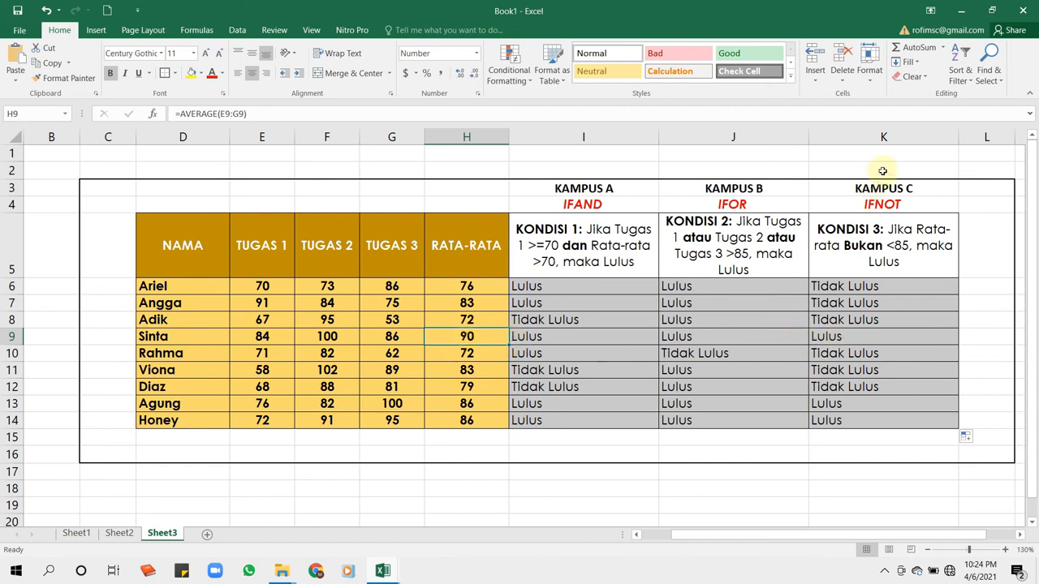
pyautogui.click(877, 135)
pyautogui.click(768, 137)
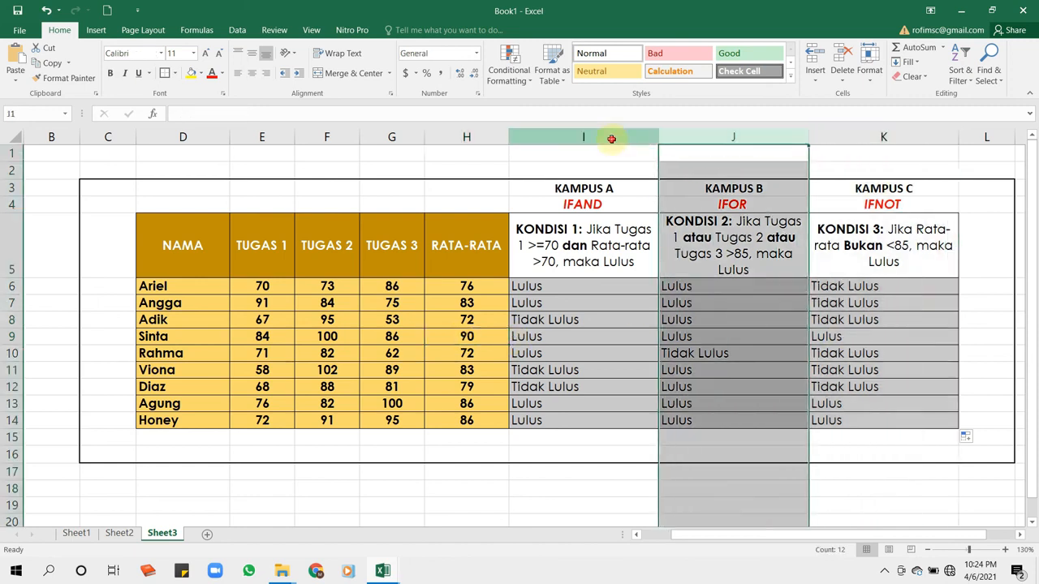
pyautogui.click(611, 139)
pyautogui.click(673, 138)
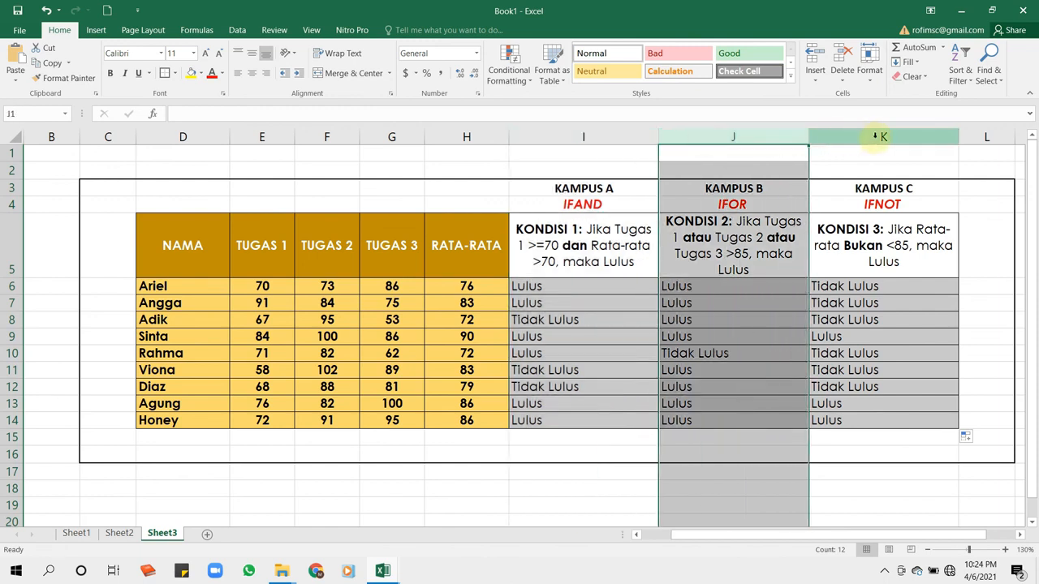
pyautogui.click(875, 136)
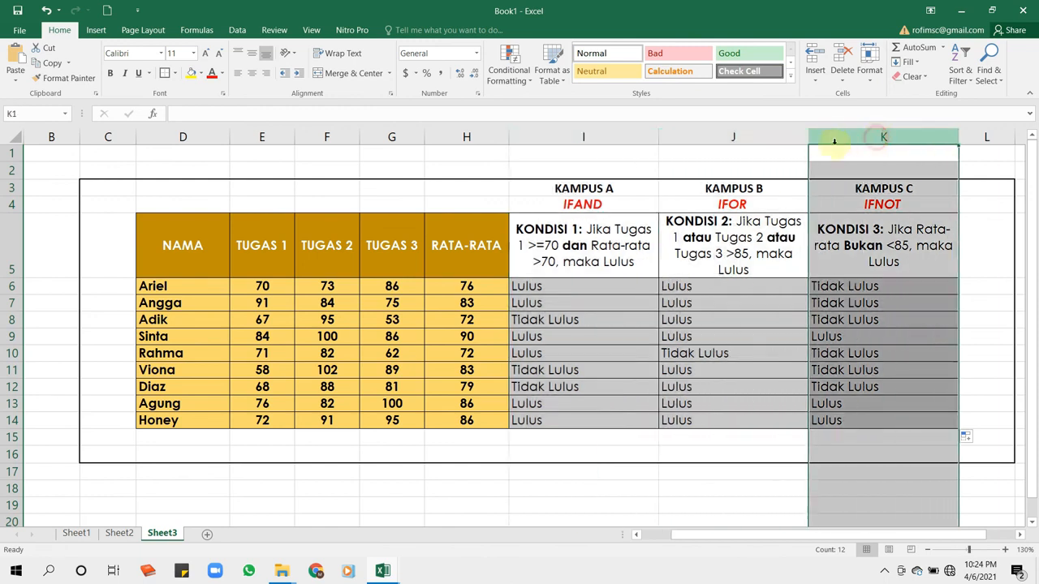
pyautogui.click(747, 482)
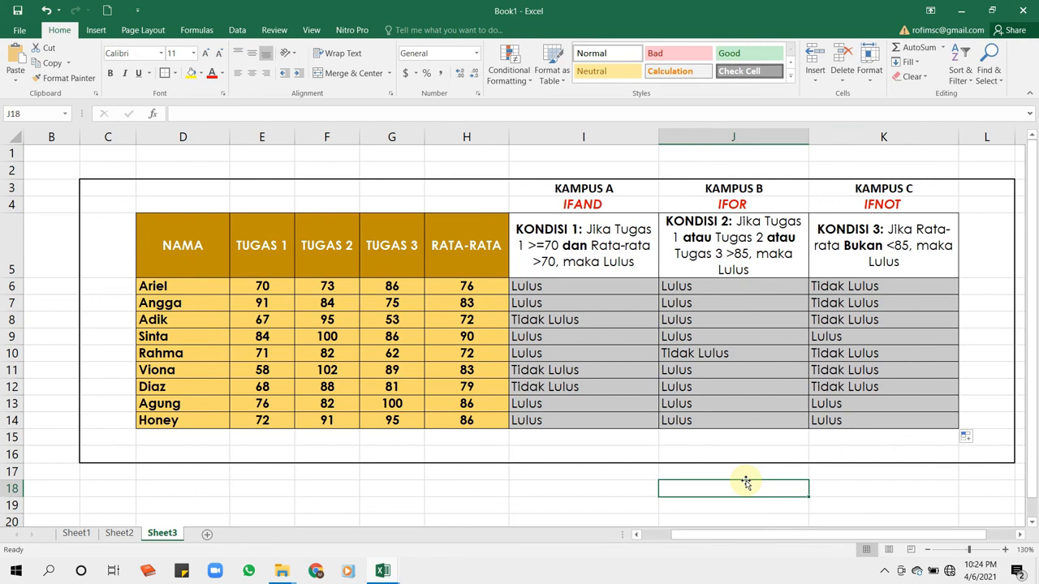